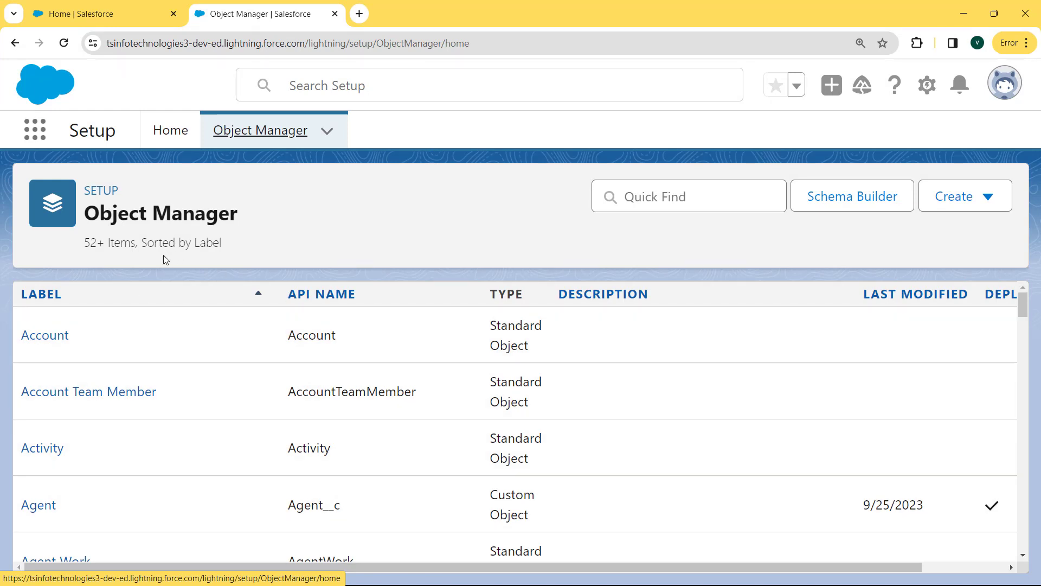
Step: Find the custom Customer object (Customer__c) by searching for "cus" and open its fields and relationships
left_click(665, 197)
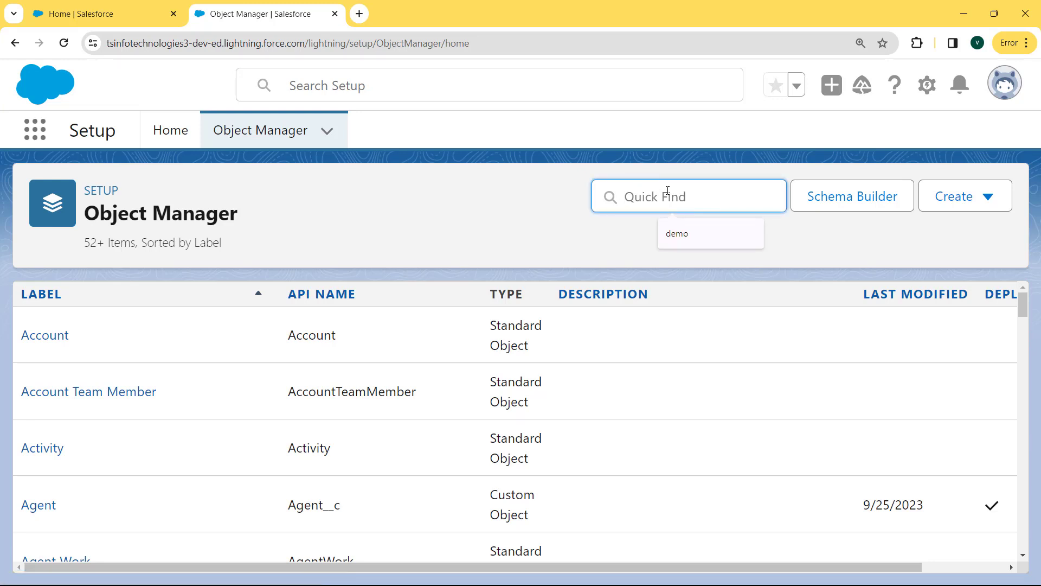
type("cus")
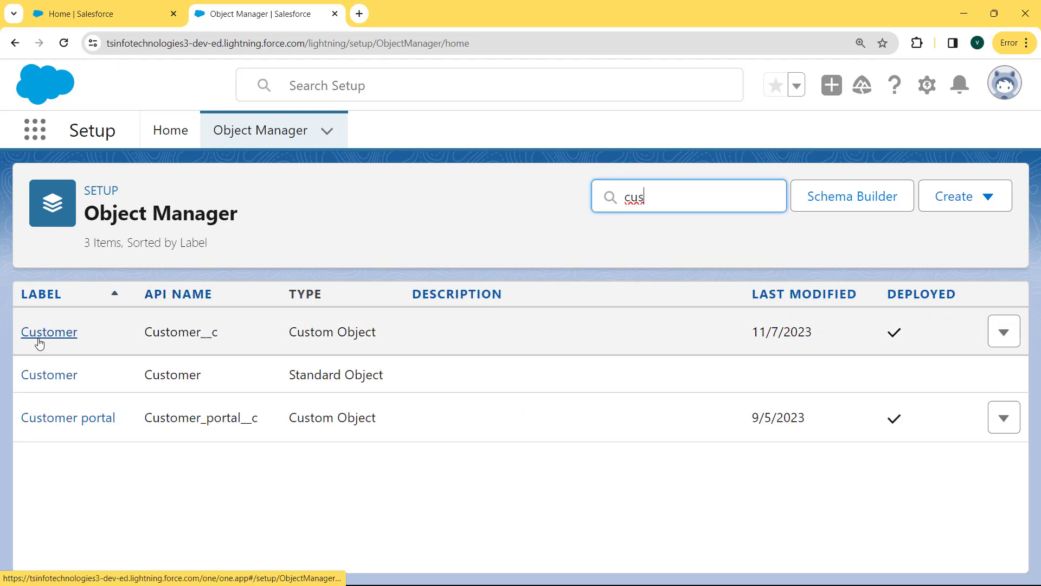
left_click(42, 339)
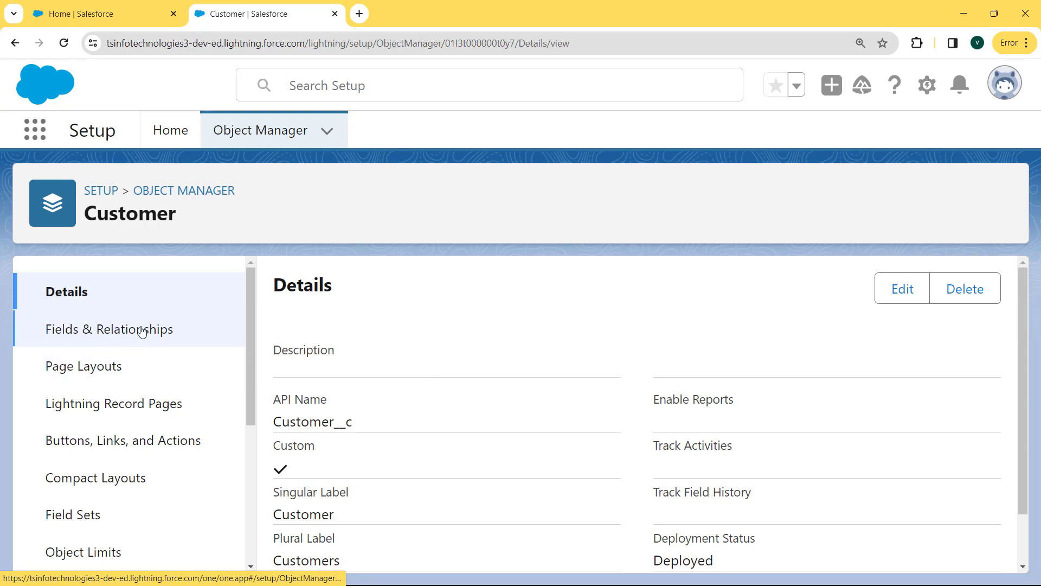
left_click(123, 331)
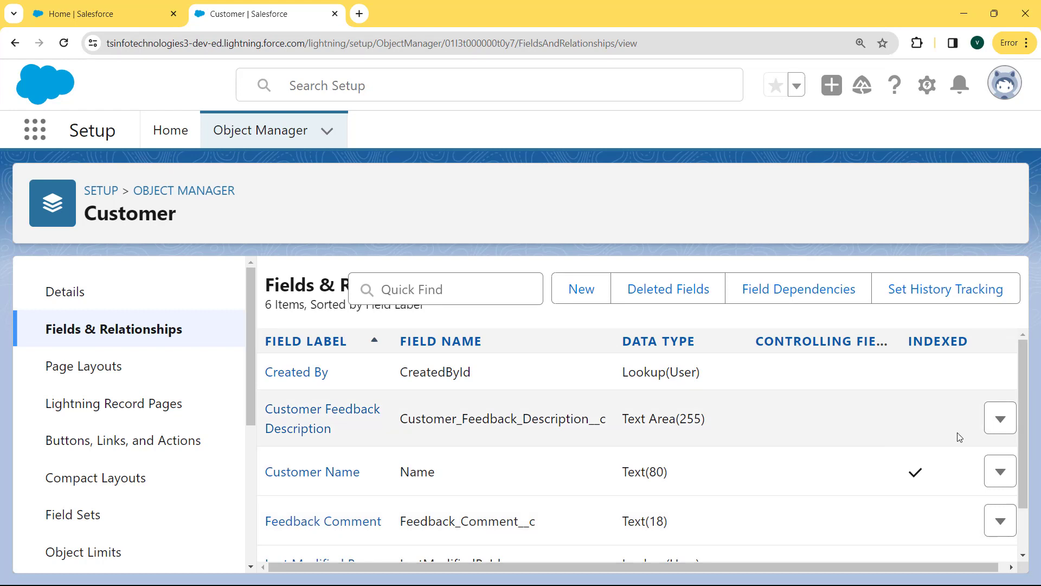
Step: Open the Feedback Comment field of the Customer object and review its general and text options
left_click_drag(1024, 412, 1025, 454)
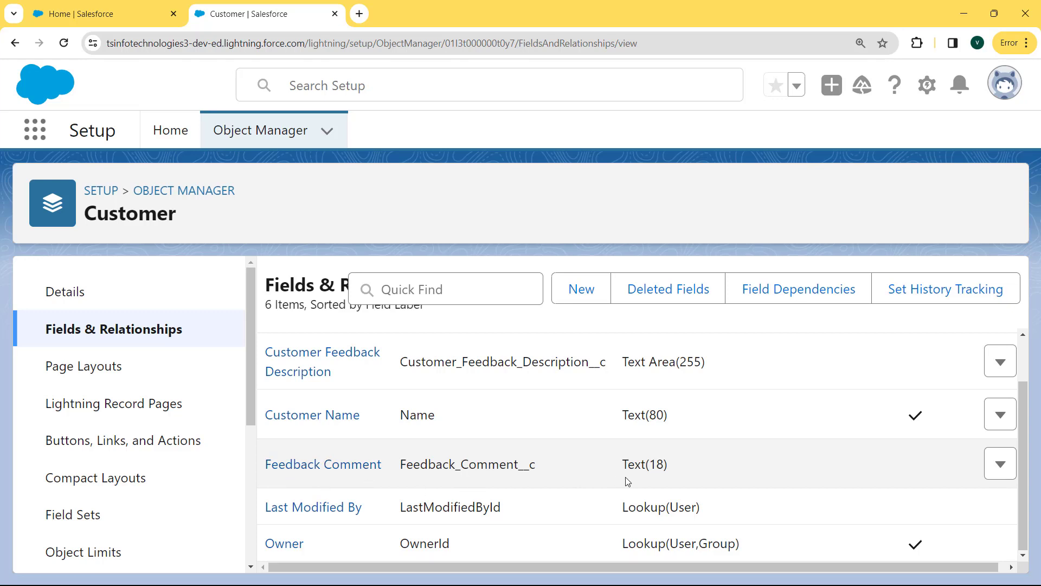
left_click(350, 471)
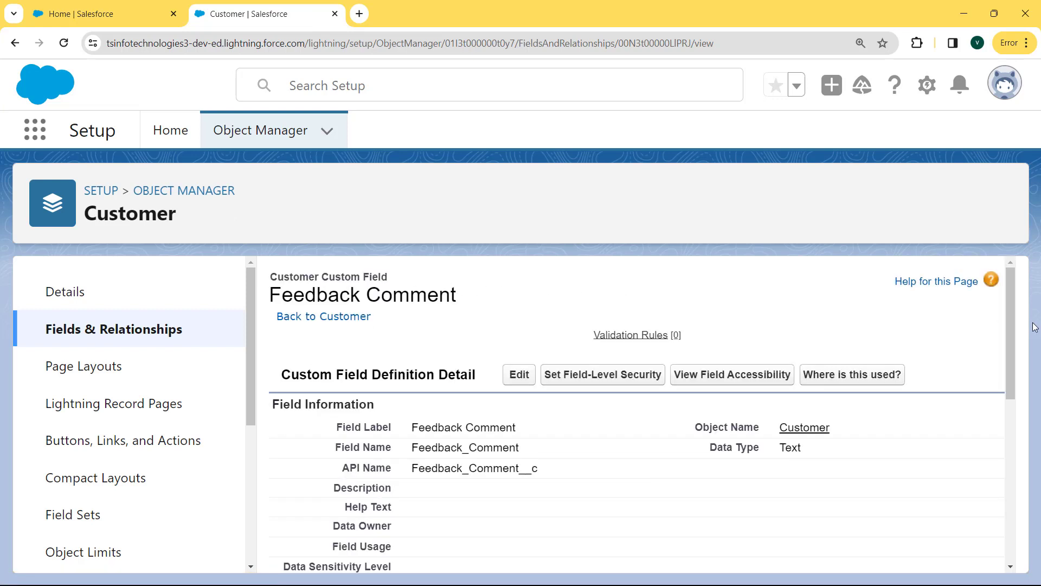
left_click_drag(1010, 314, 1016, 440)
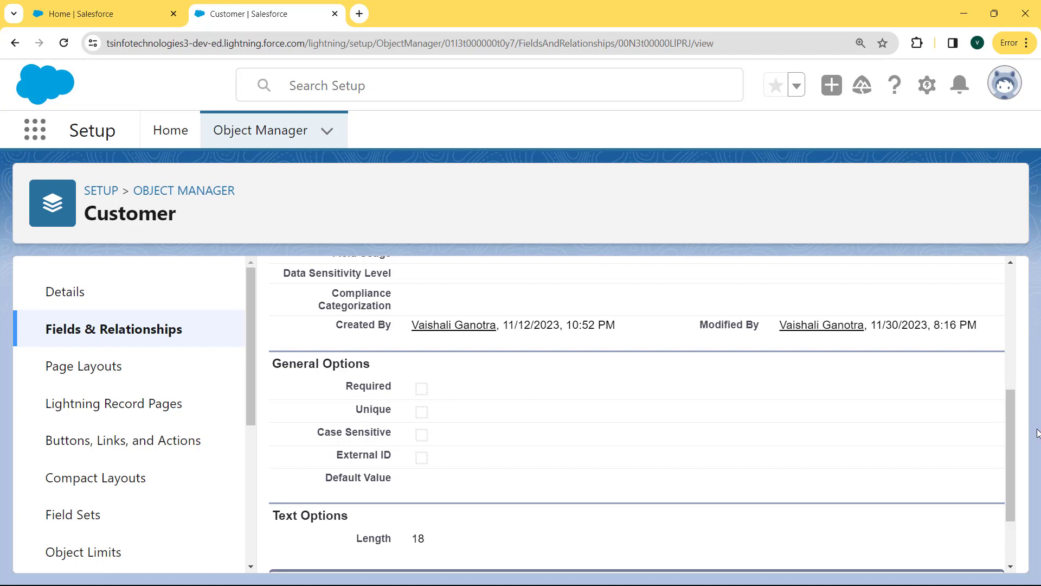
left_click_drag(1009, 424, 1006, 301)
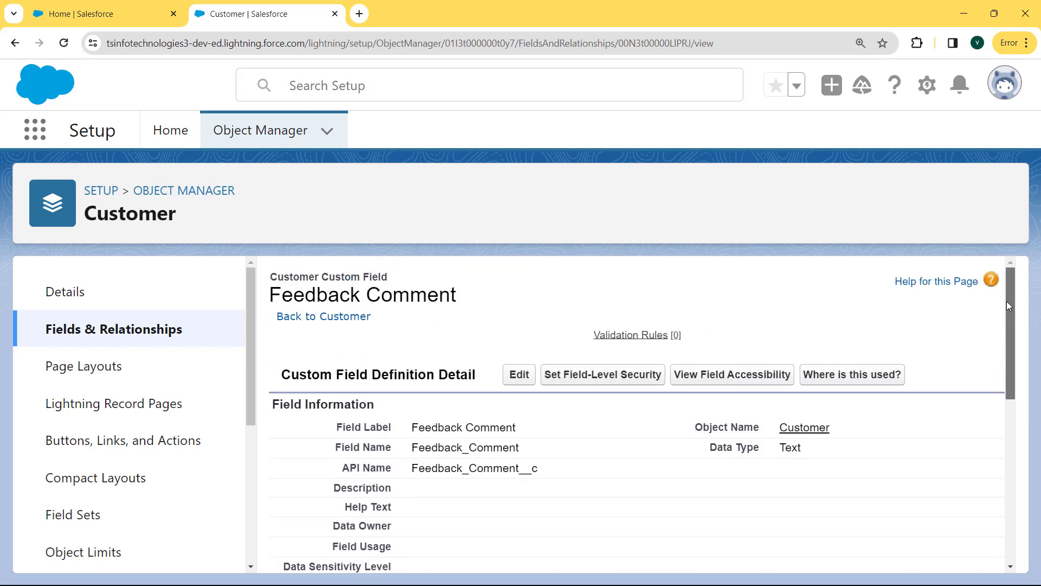
Step: Edit the Feedback Comment field to always require a value, save it, and check the Required option in its definition
left_click(508, 382)
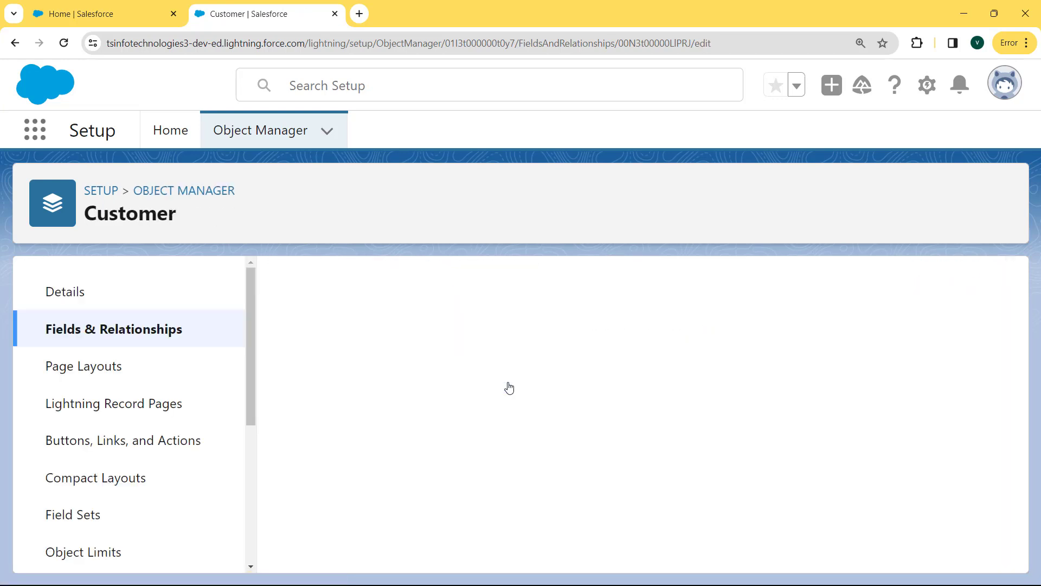
left_click_drag(1010, 293, 1013, 431)
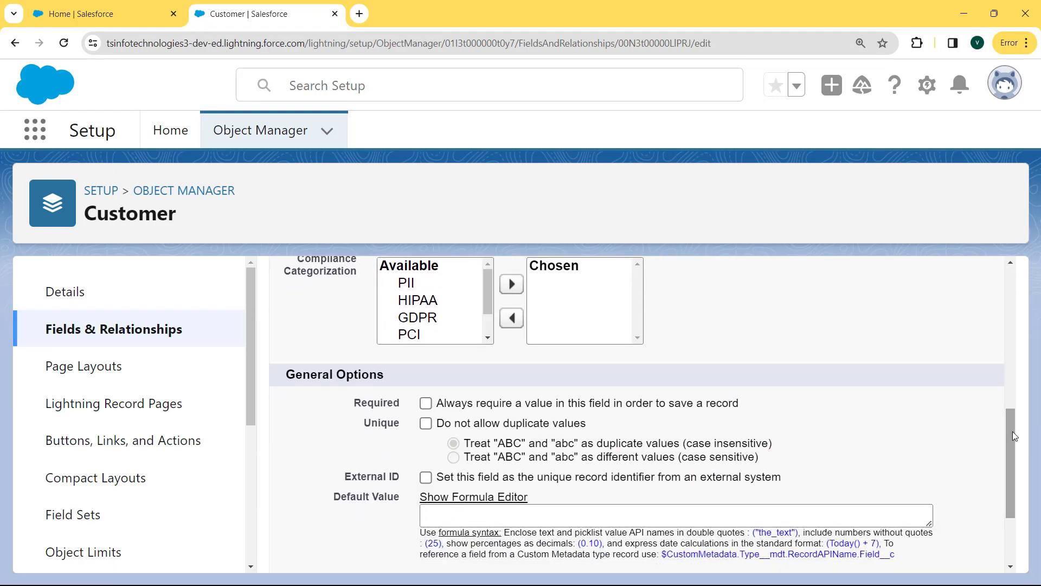
left_click(426, 404)
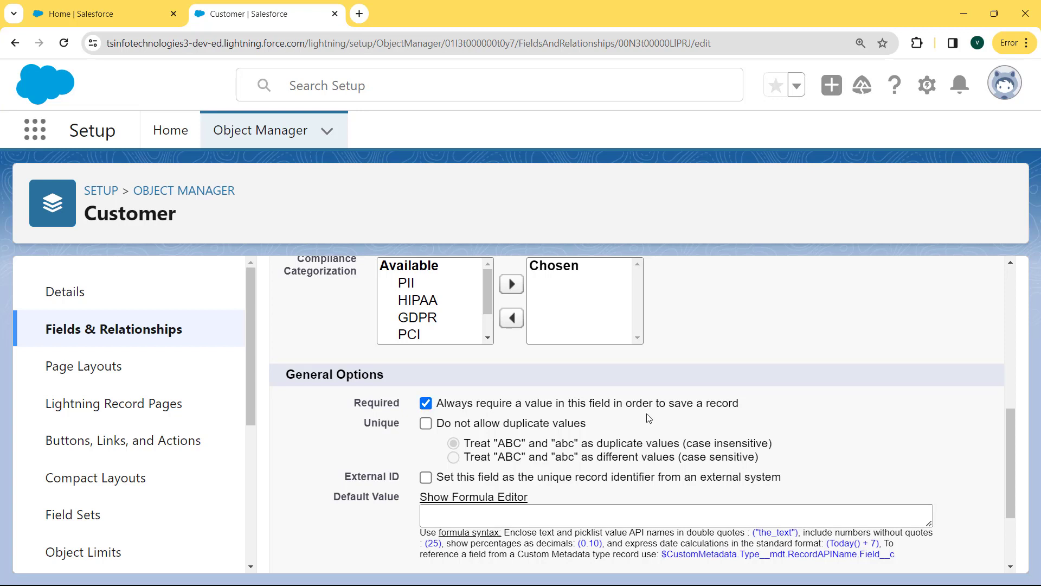
left_click_drag(1009, 451, 1009, 484)
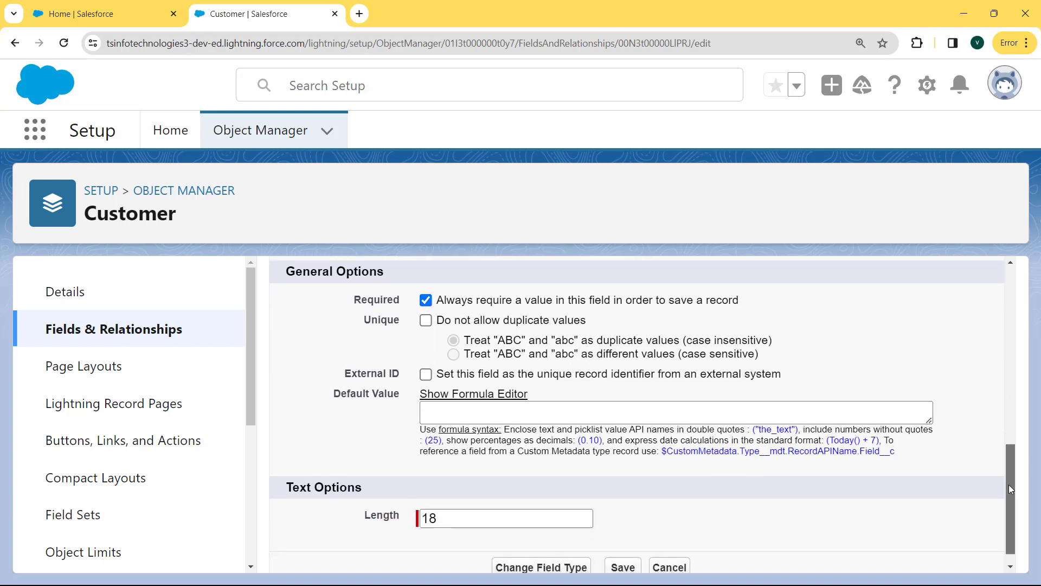
left_click(624, 549)
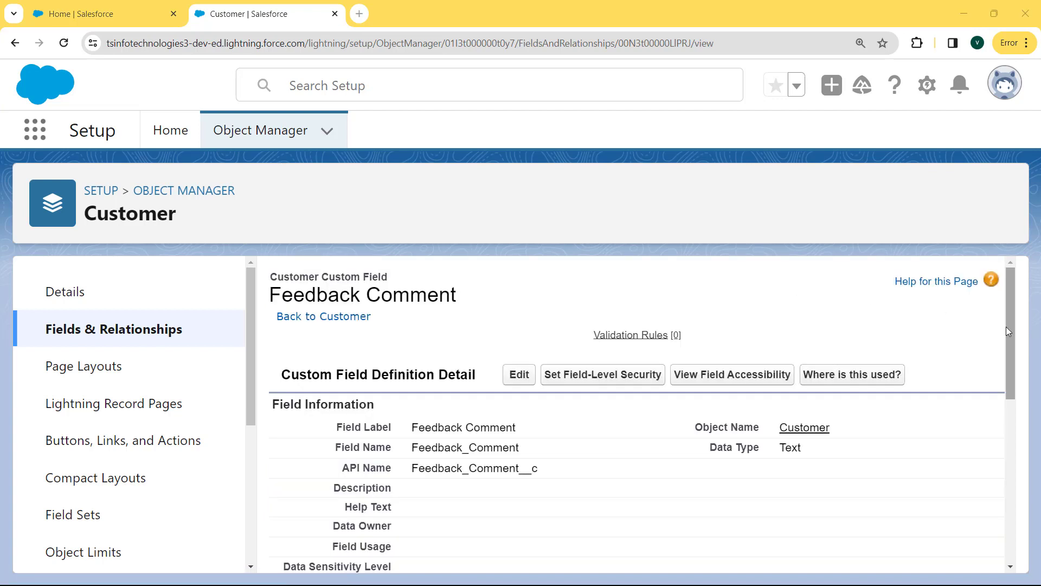
left_click_drag(1011, 325, 1013, 446)
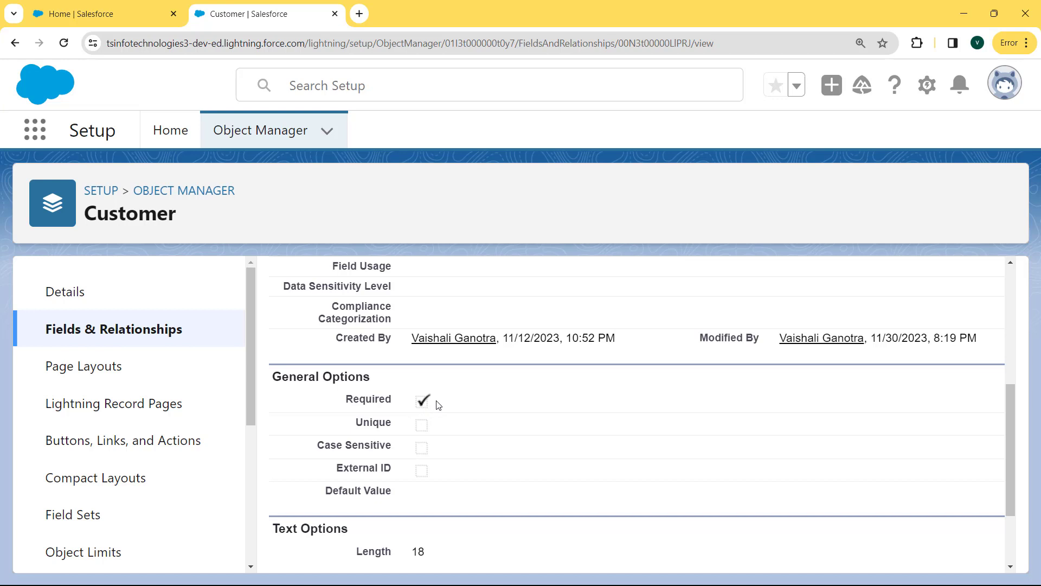
Step: Switch to the Sales app and open the Customers list
left_click(38, 129)
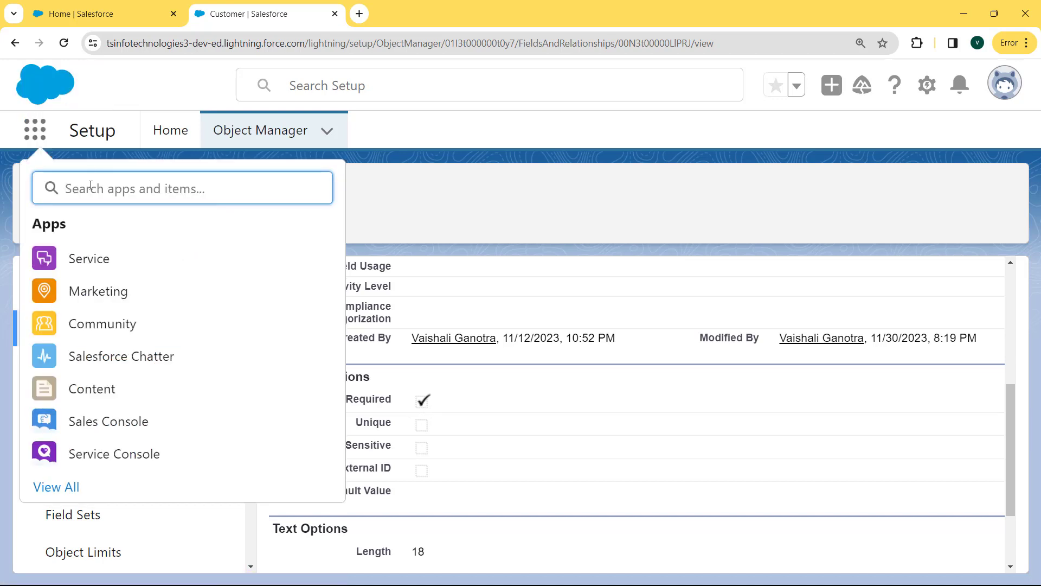
type("sales")
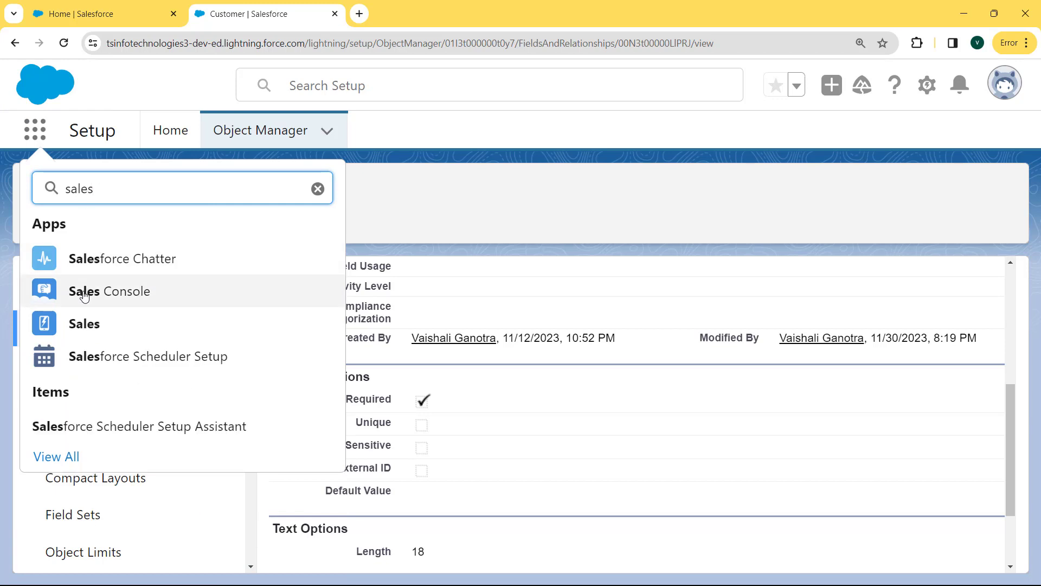
left_click(88, 328)
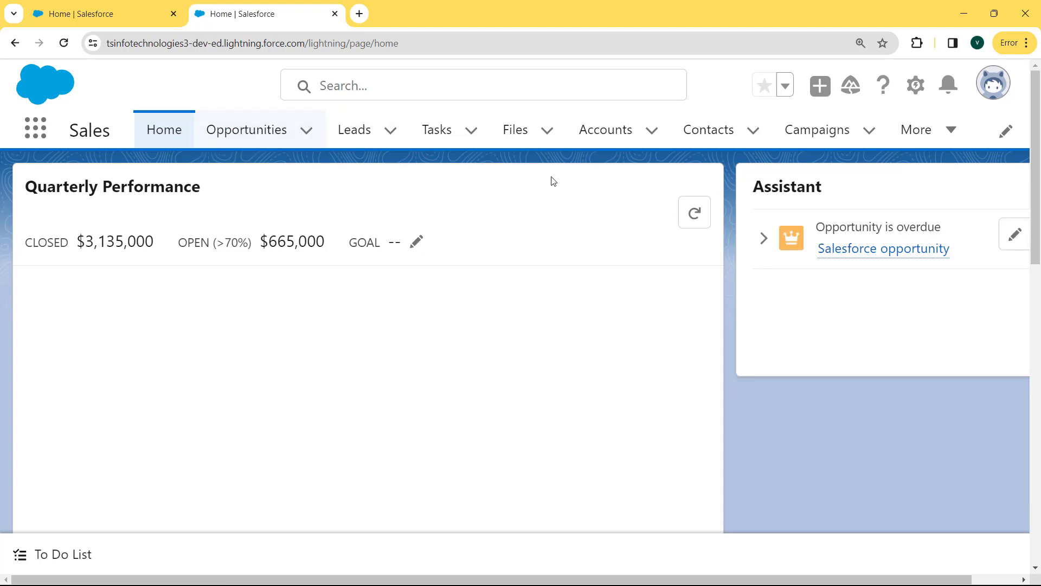
left_click(949, 131)
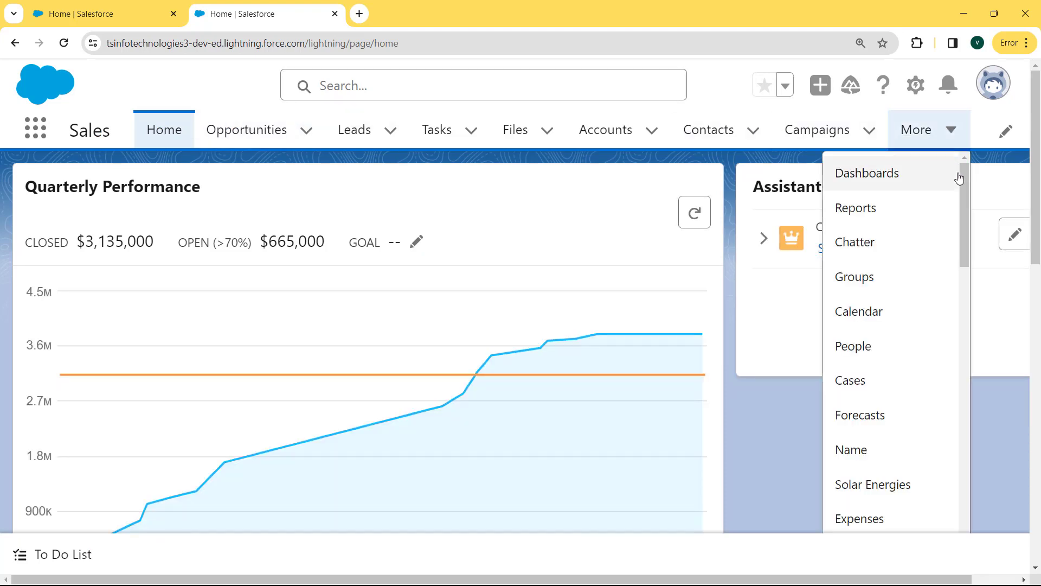
left_click_drag(964, 197, 974, 491)
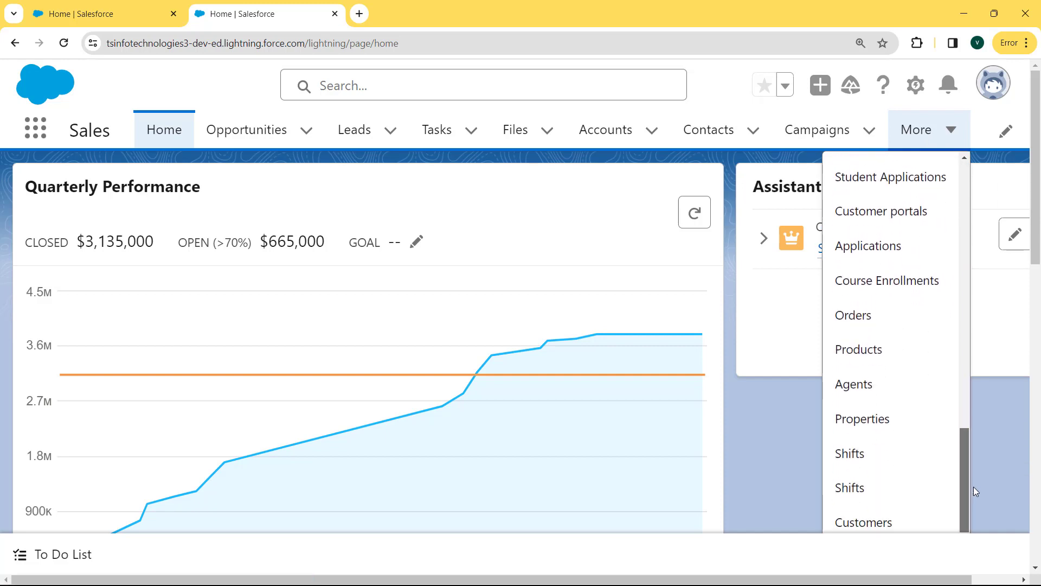
left_click(876, 520)
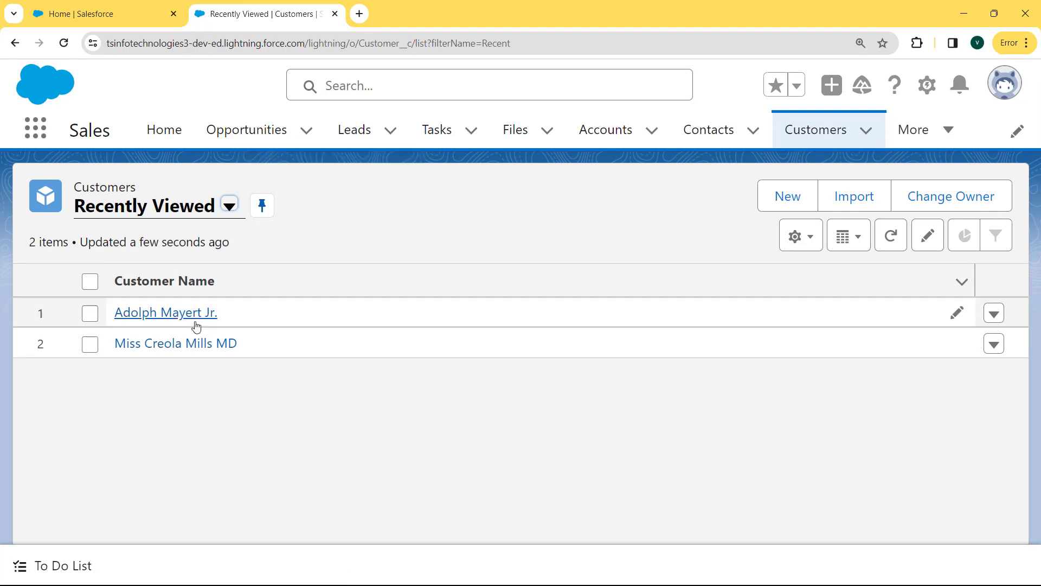
Step: Start a new customer record and examine the required marker on the Feedback Comment field
left_click(794, 191)
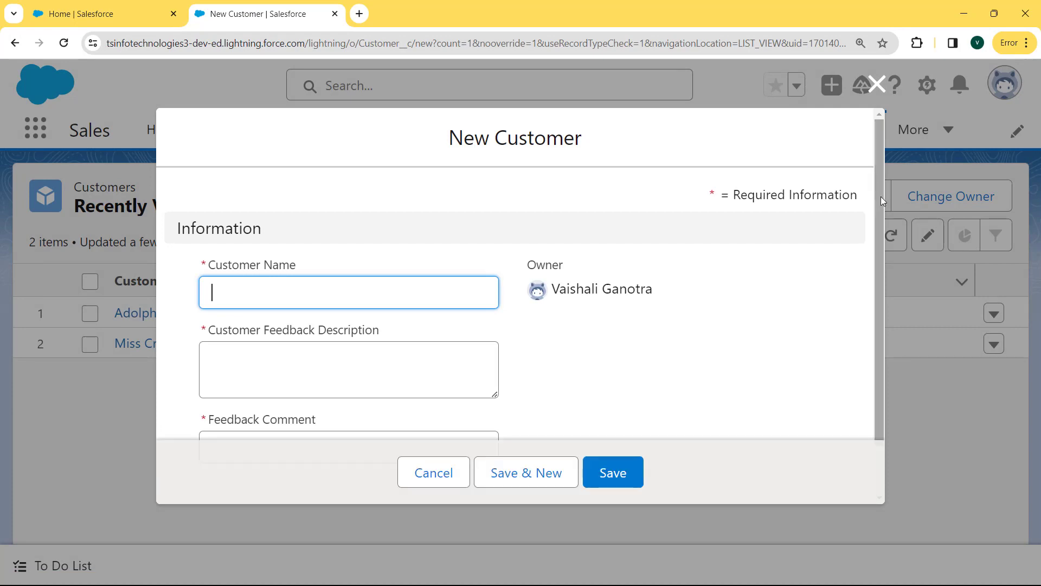
left_click_drag(881, 196, 880, 196)
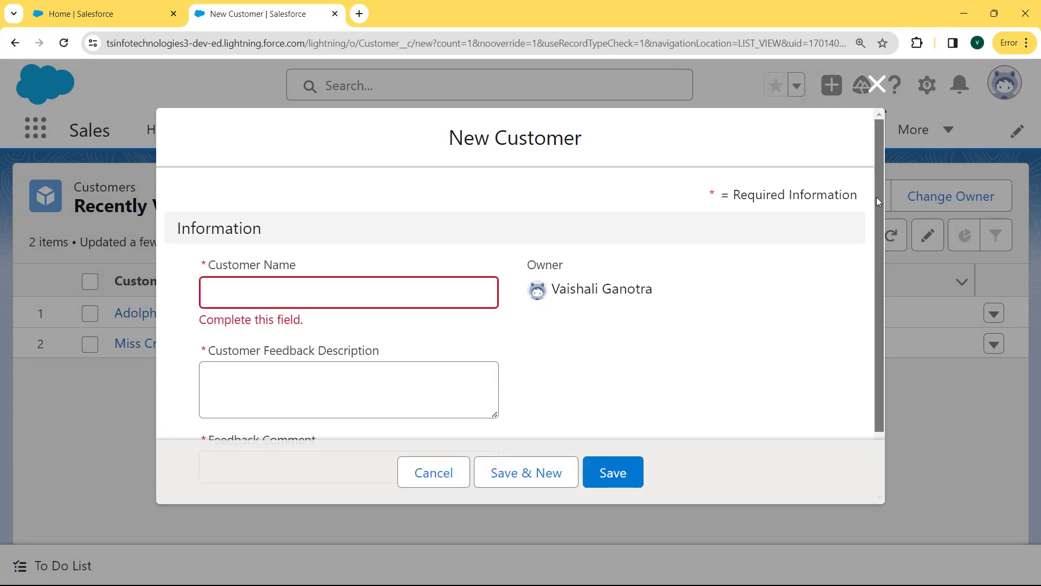
left_click_drag(877, 197, 878, 263)
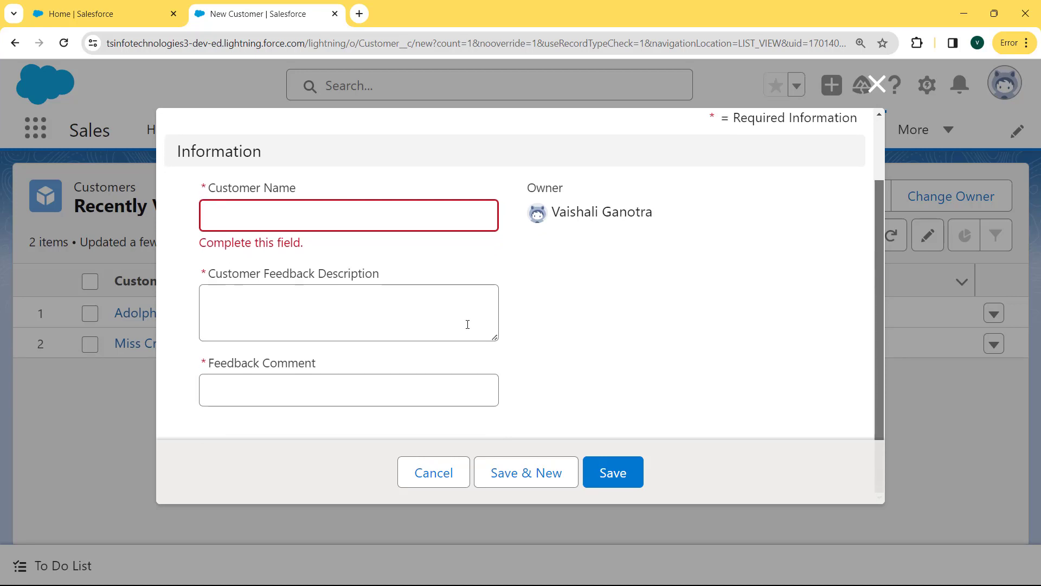
left_click_drag(339, 366, 201, 363)
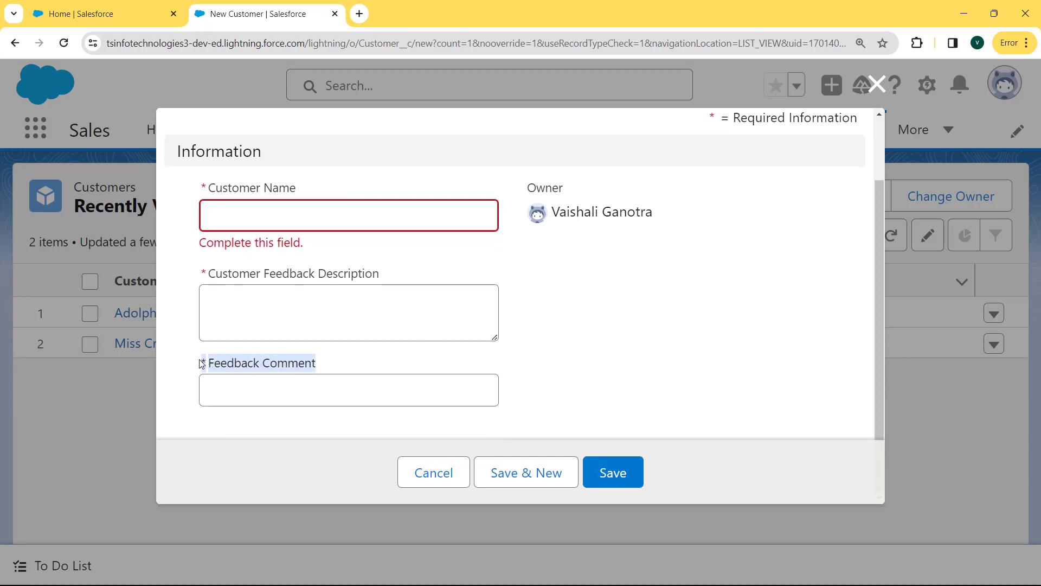
left_click(197, 363)
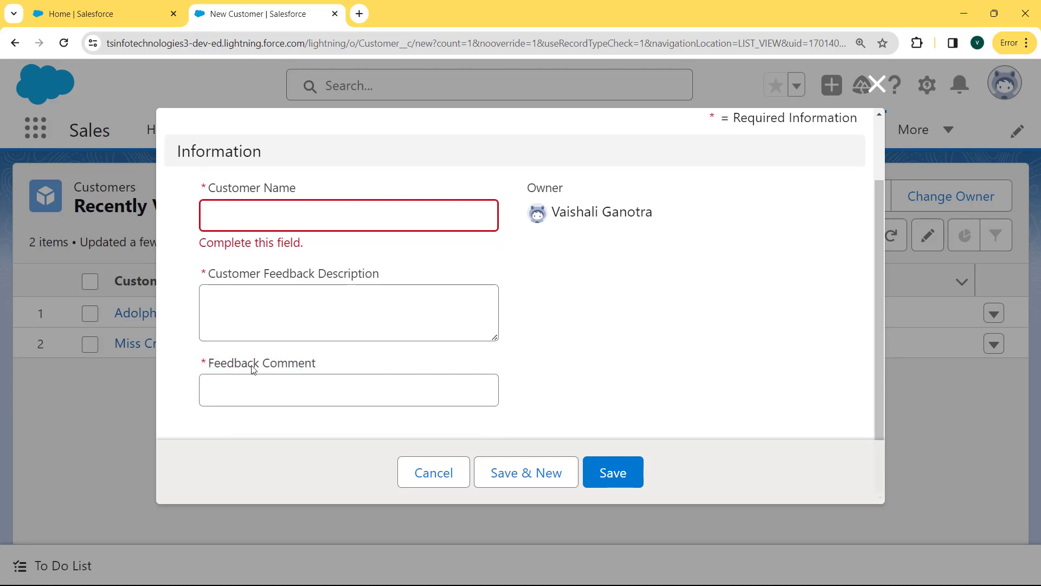
left_click(208, 363)
left_click_drag(196, 362, 204, 362)
Step: Leave the Feedback Comment field empty to check its required-value validation, and close the new customer form without saving
left_click(353, 399)
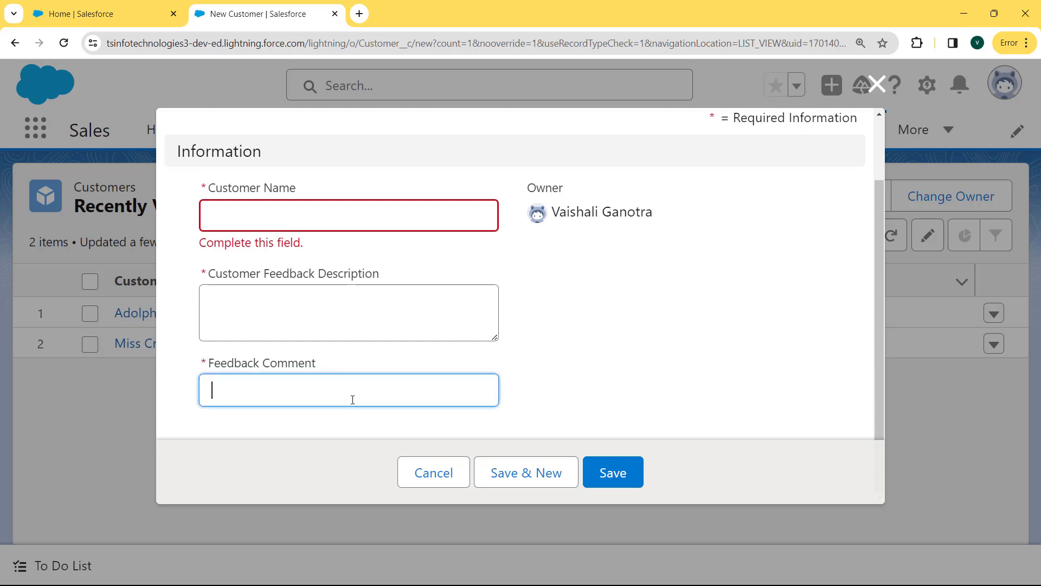
left_click(590, 395)
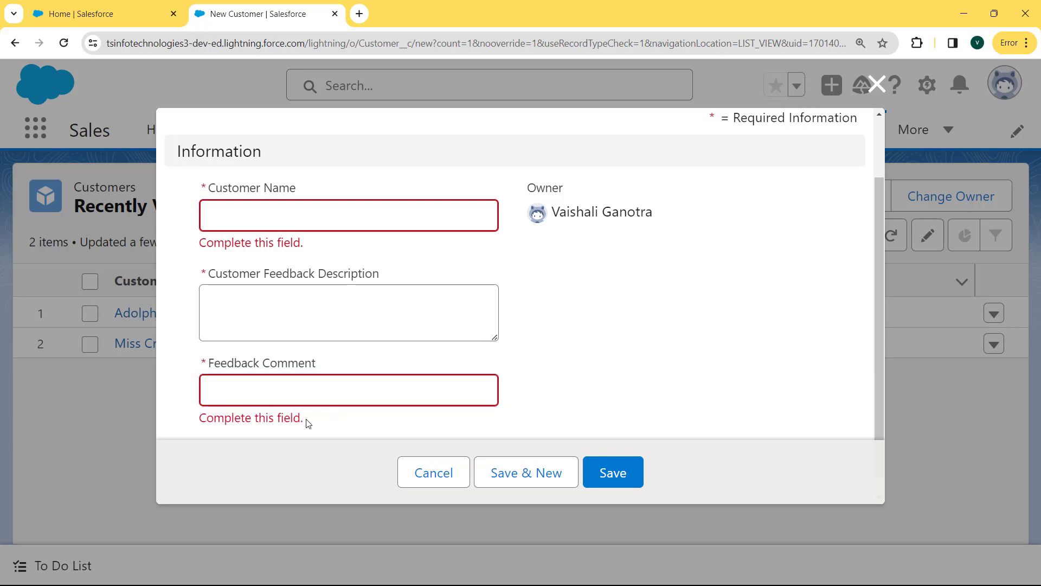
left_click_drag(307, 422, 196, 423)
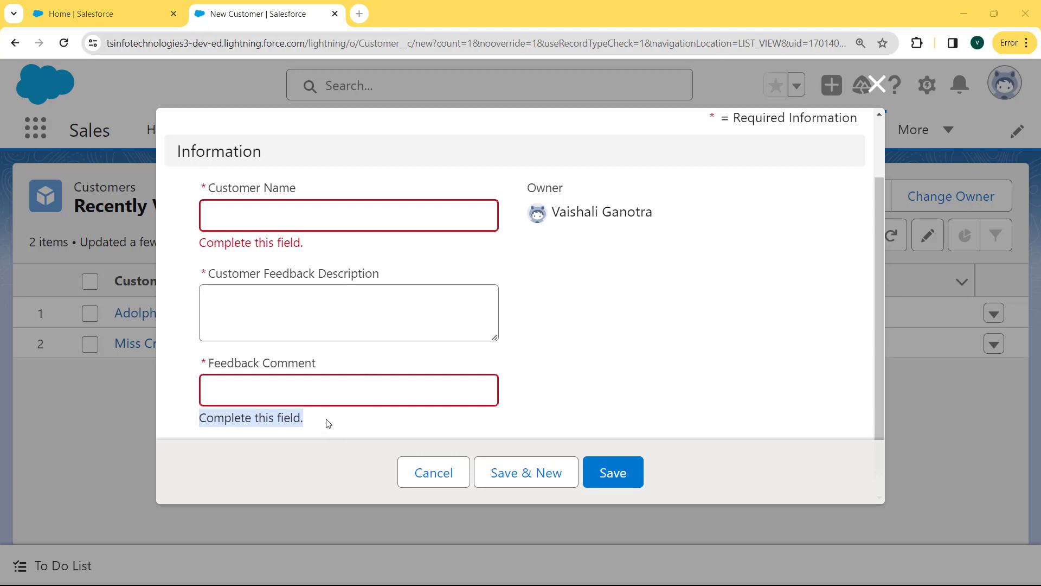
left_click(877, 85)
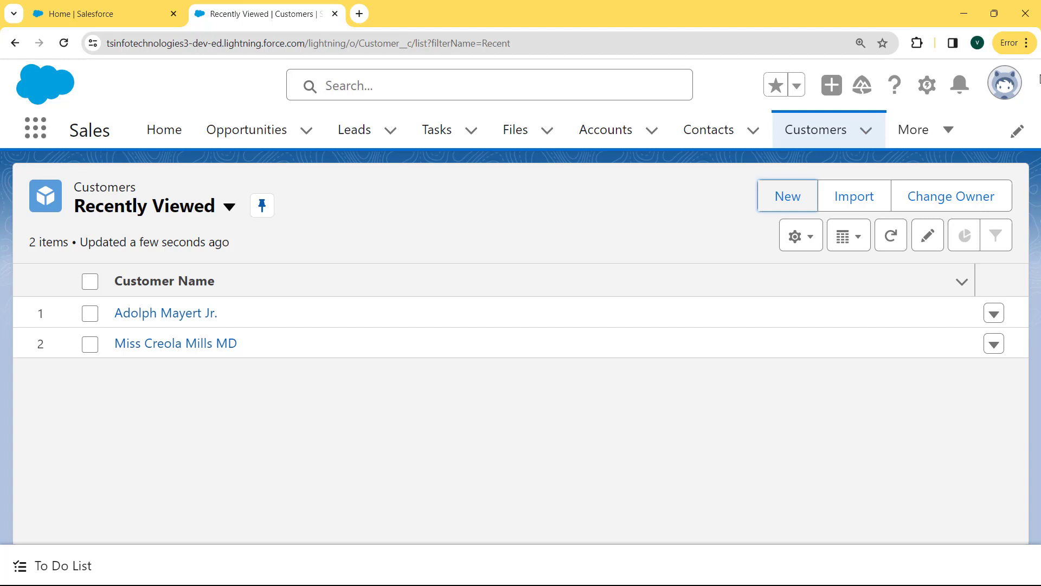
Step: Switch from Lightning Experience to Salesforce Classic and open Setup
left_click(1004, 83)
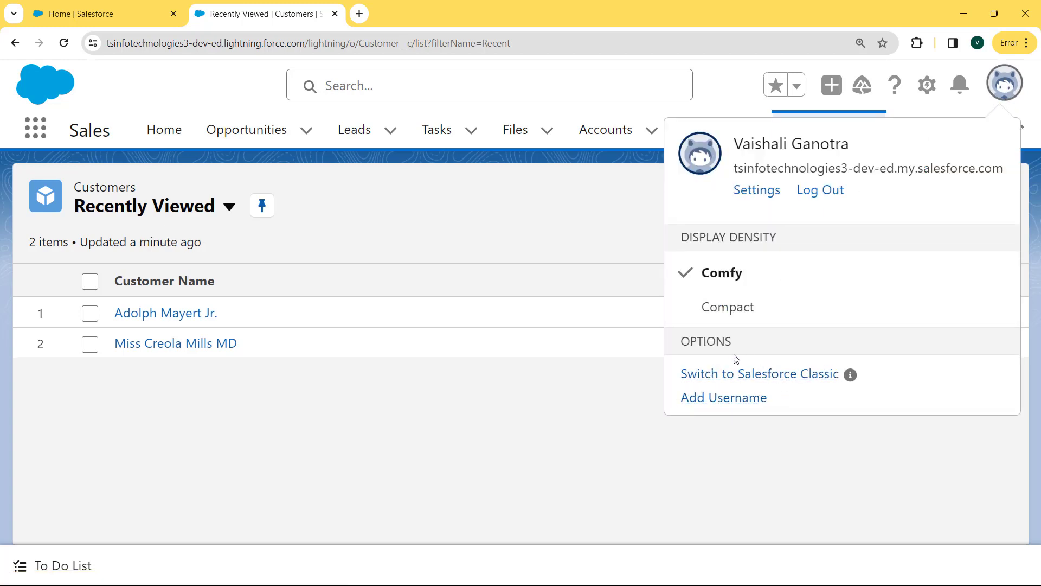
left_click(722, 374)
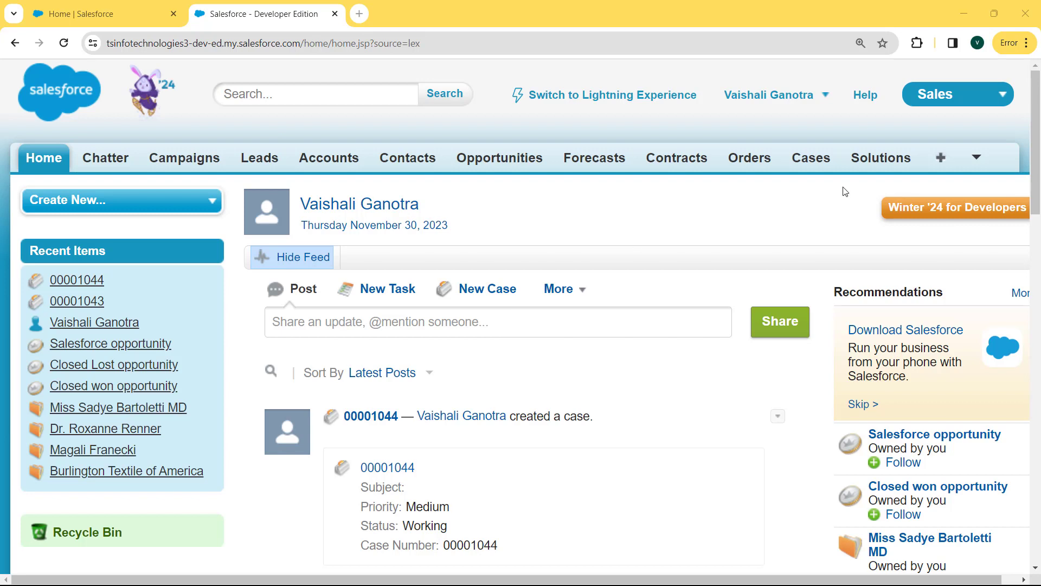
left_click(825, 98)
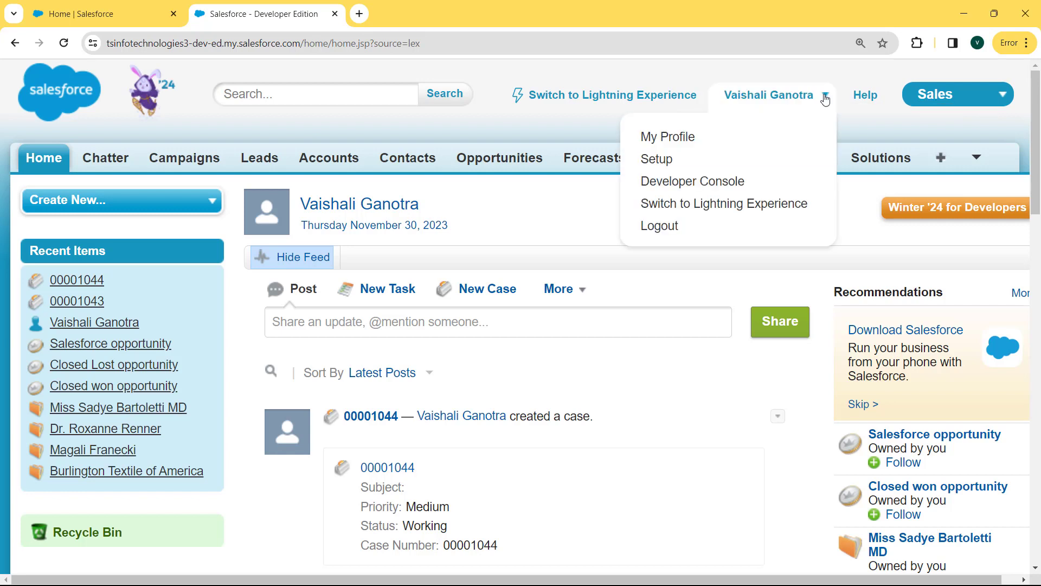
left_click(671, 169)
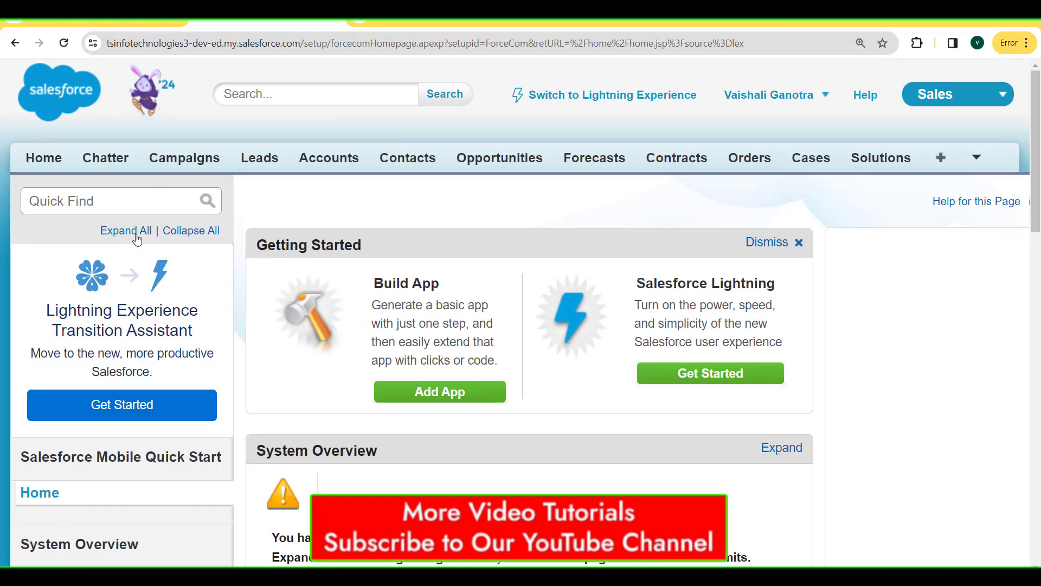
Step: Find the Objects entry in Setup by searching for "objects" and open the Custom Objects list
left_click(111, 205)
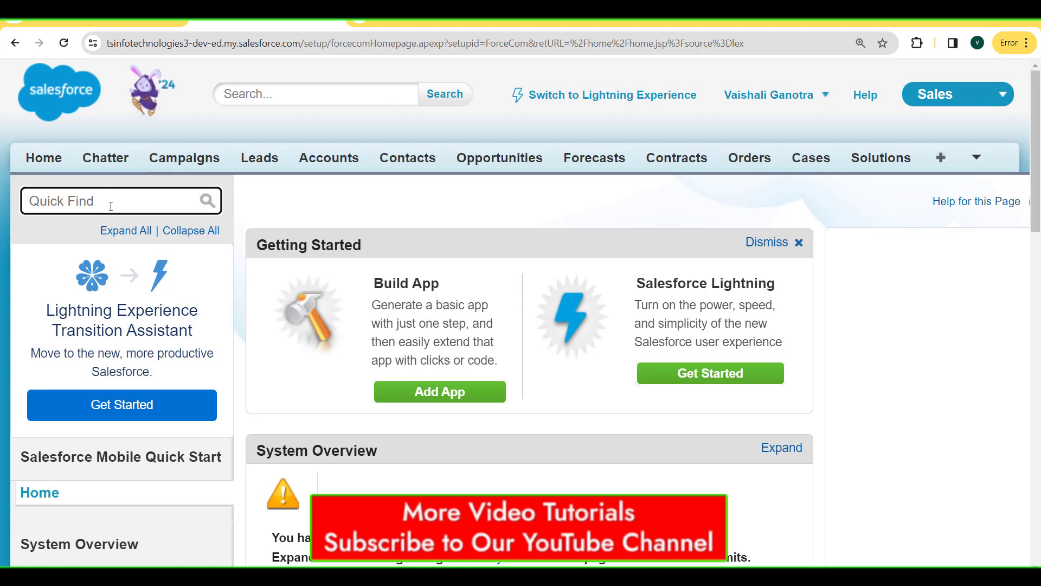
type("obj")
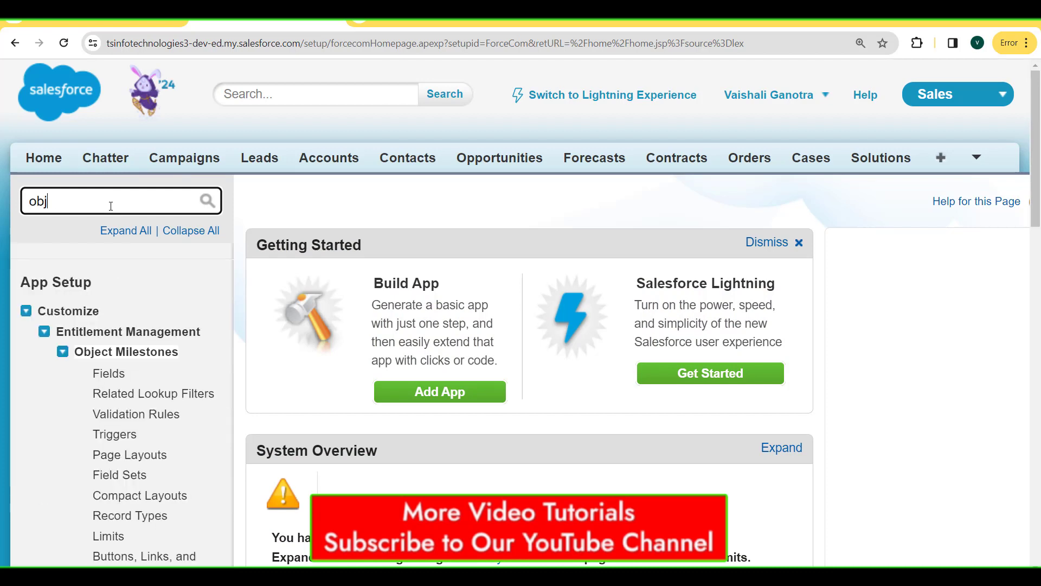
type("ects")
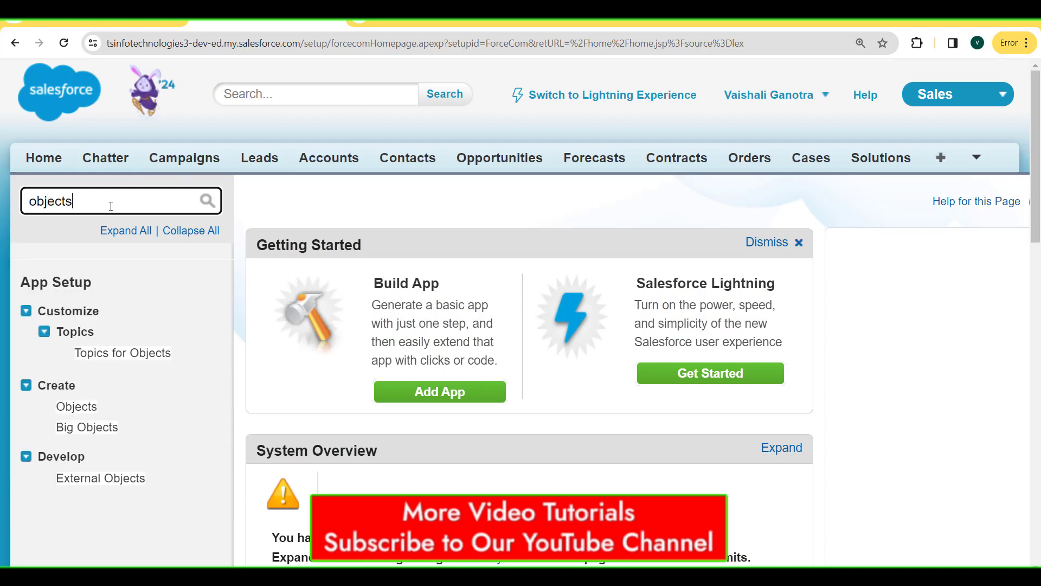
left_click(26, 311)
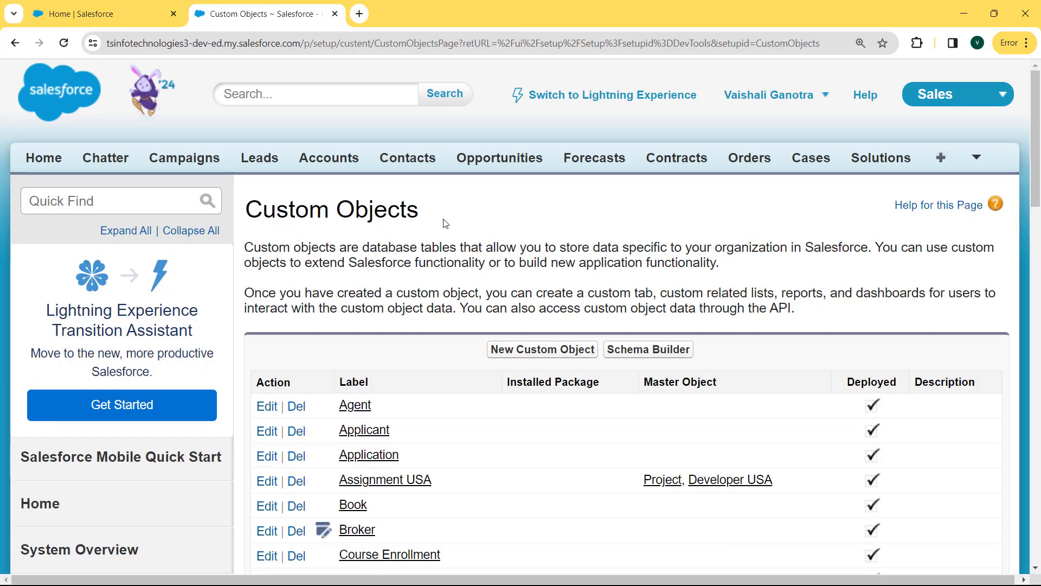
left_click_drag(445, 223, 242, 221)
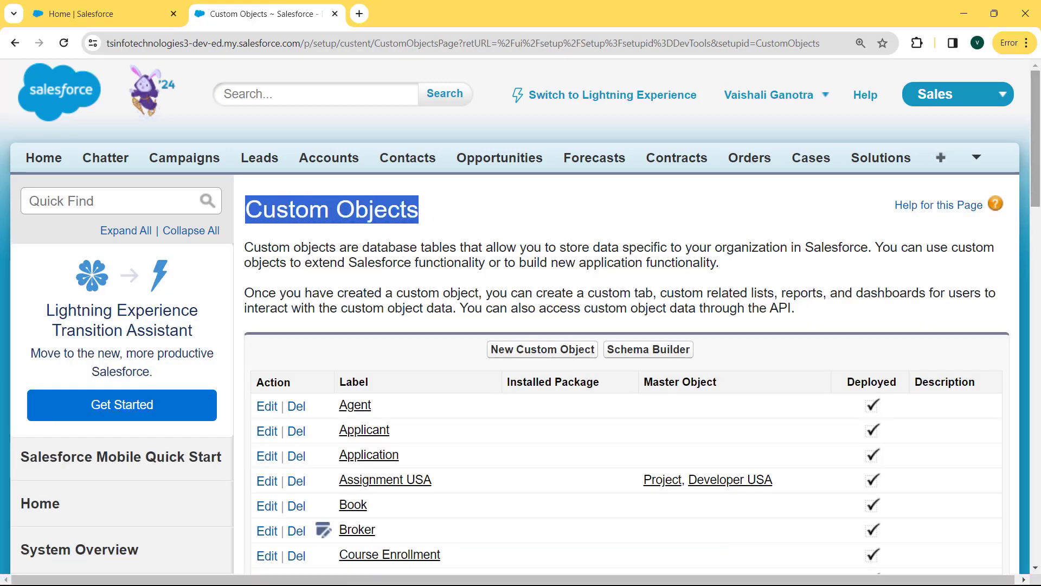
Step: Open the Task custom object and its custom field Task Description
left_click_drag(1037, 182, 1038, 253)
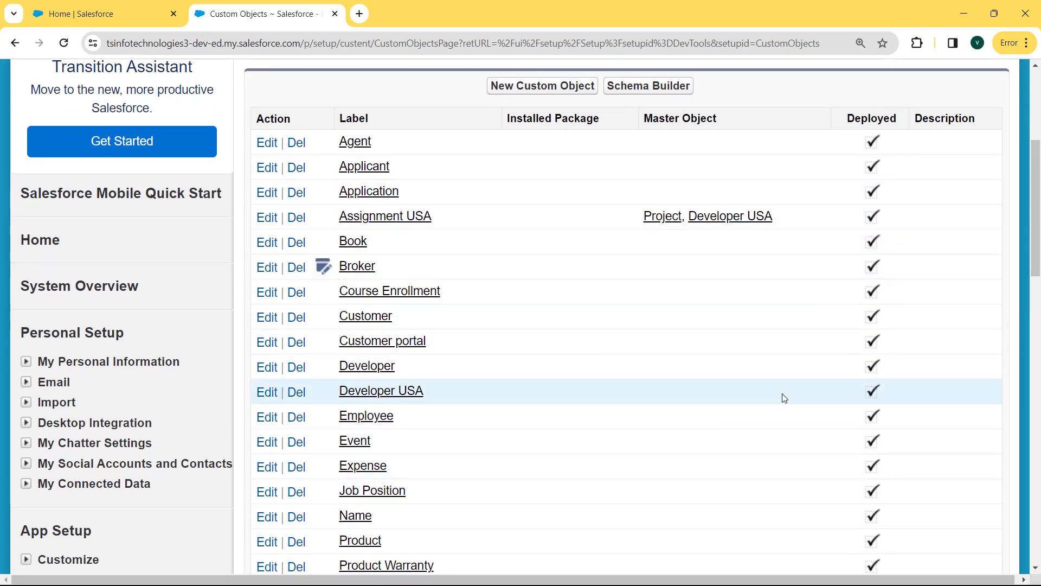
left_click_drag(1037, 244, 1038, 326)
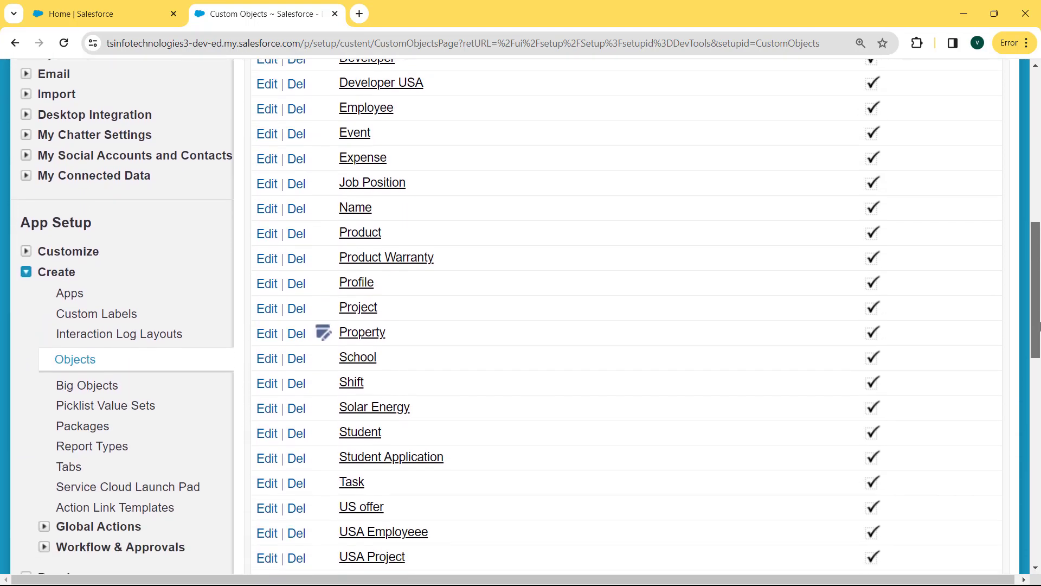
left_click(354, 485)
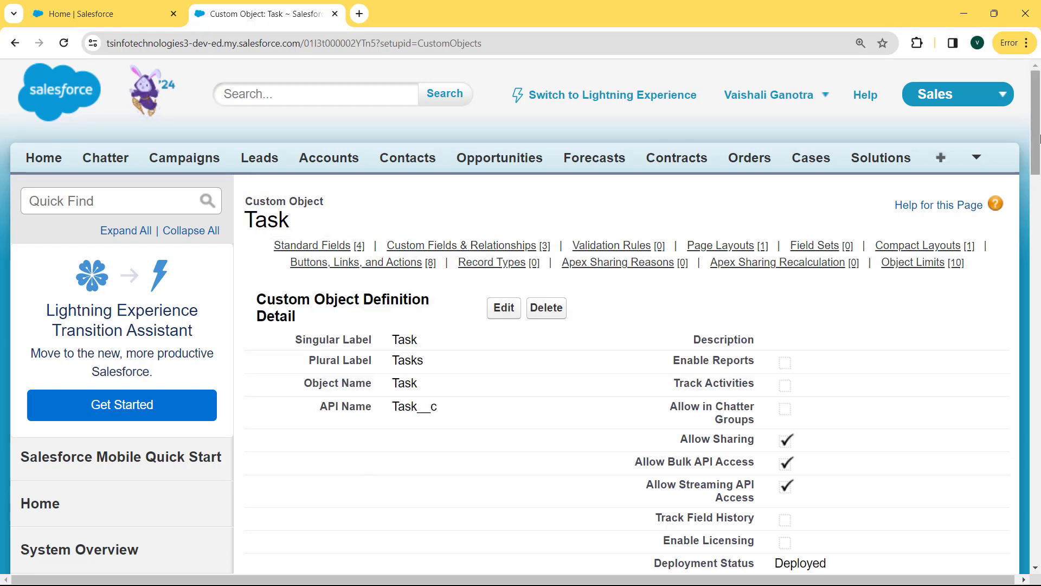
left_click_drag(1036, 136, 1039, 248)
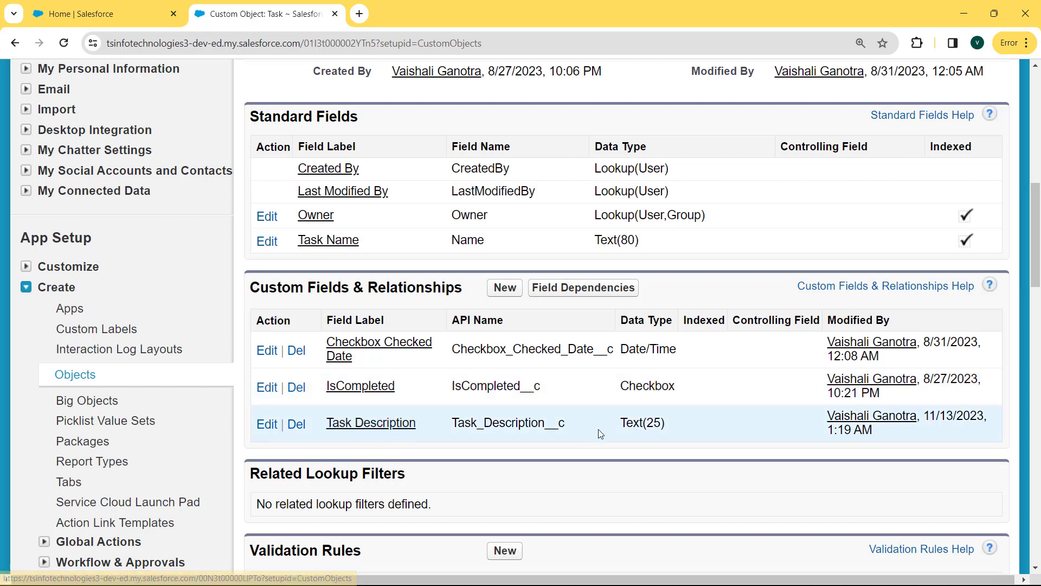
left_click(371, 423)
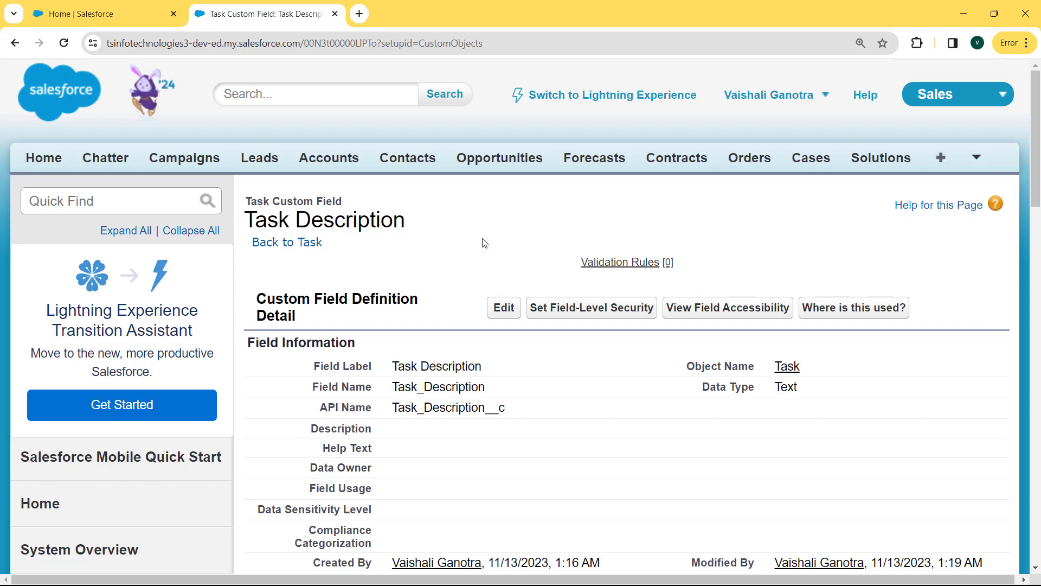
Step: Make the Task Description field always require a value, accept the integration impact, save, and check the field's Required setting
left_click(507, 312)
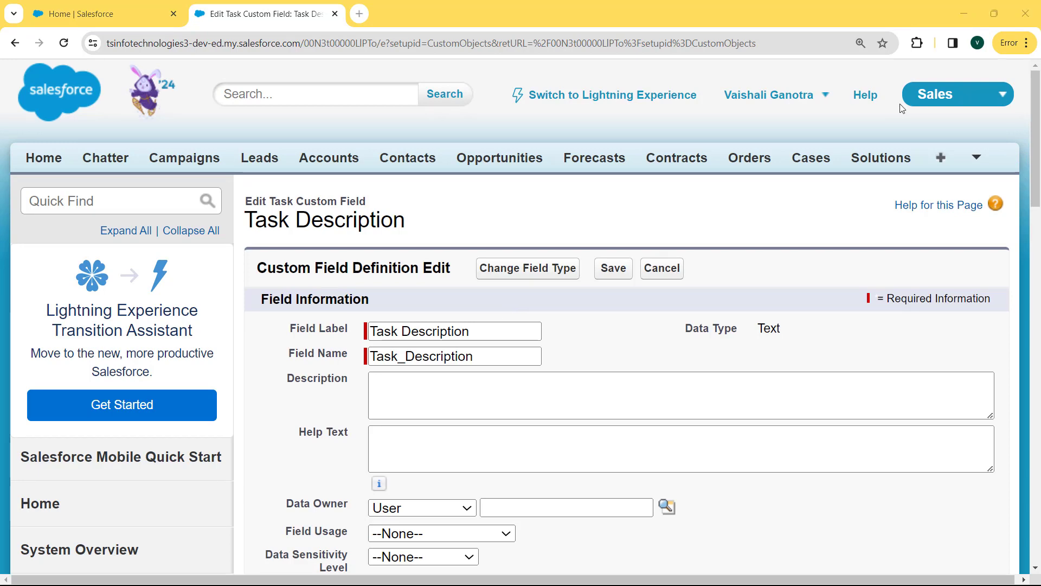
left_click_drag(1040, 173, 1039, 311)
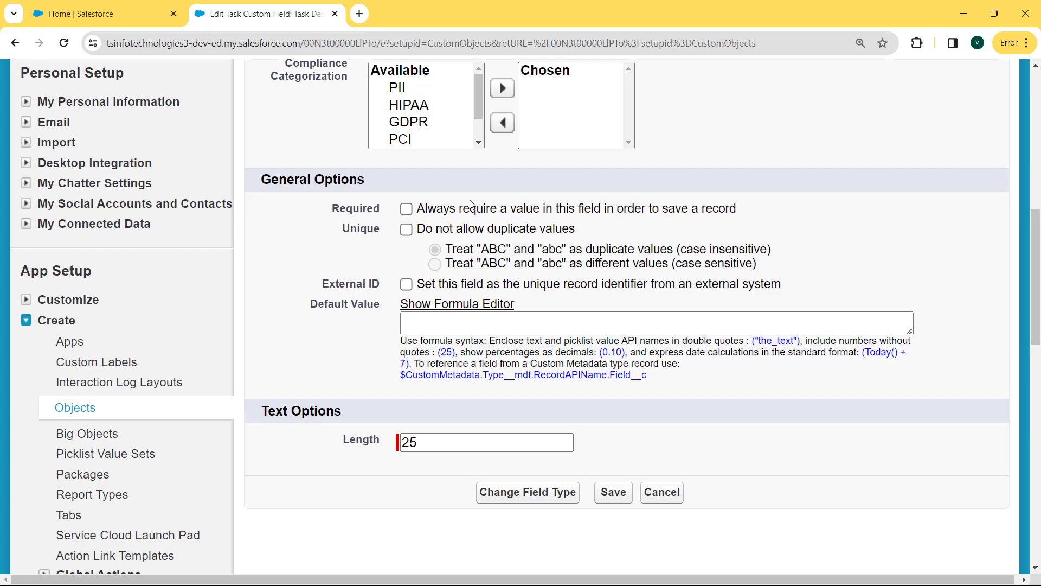
left_click(406, 209)
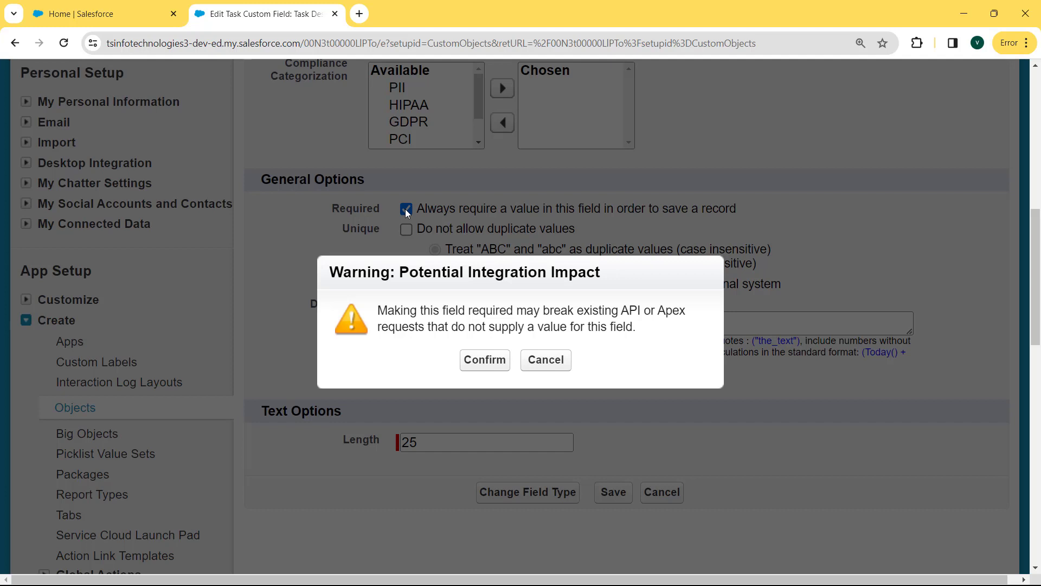
left_click(482, 361)
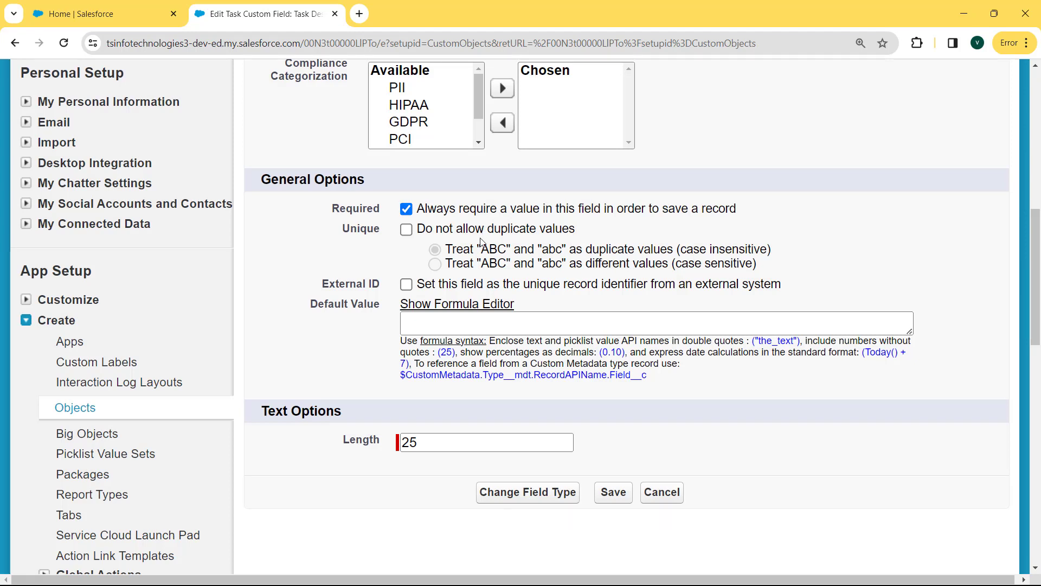
left_click(611, 491)
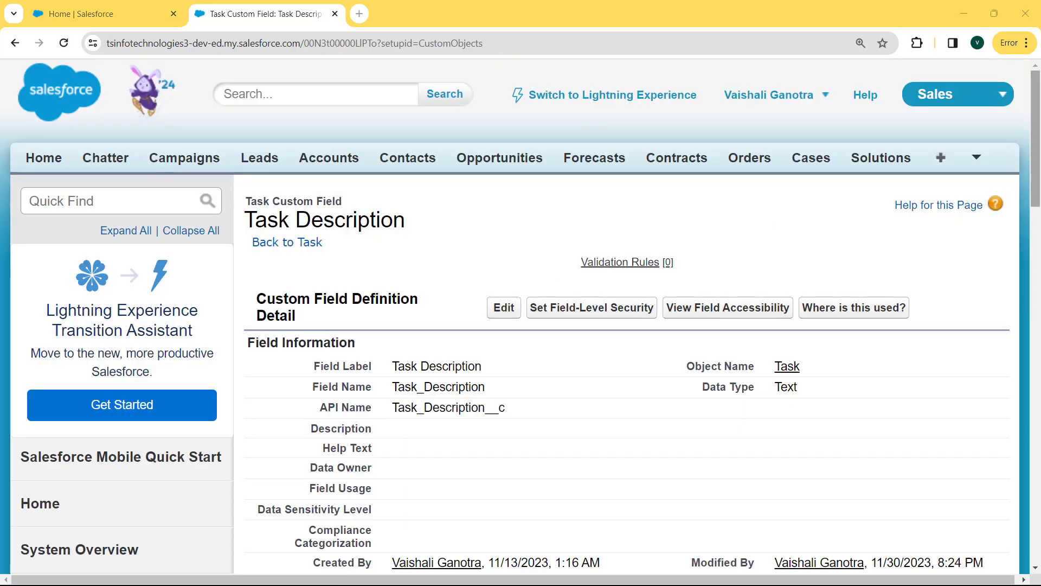
left_click_drag(1036, 170, 1038, 264)
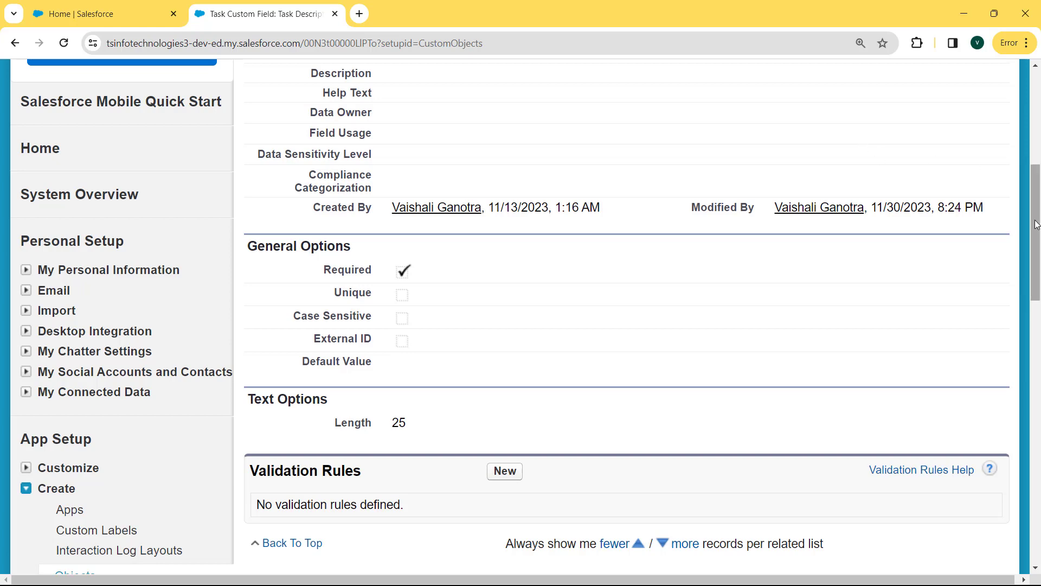
left_click_drag(1036, 224, 1035, 129)
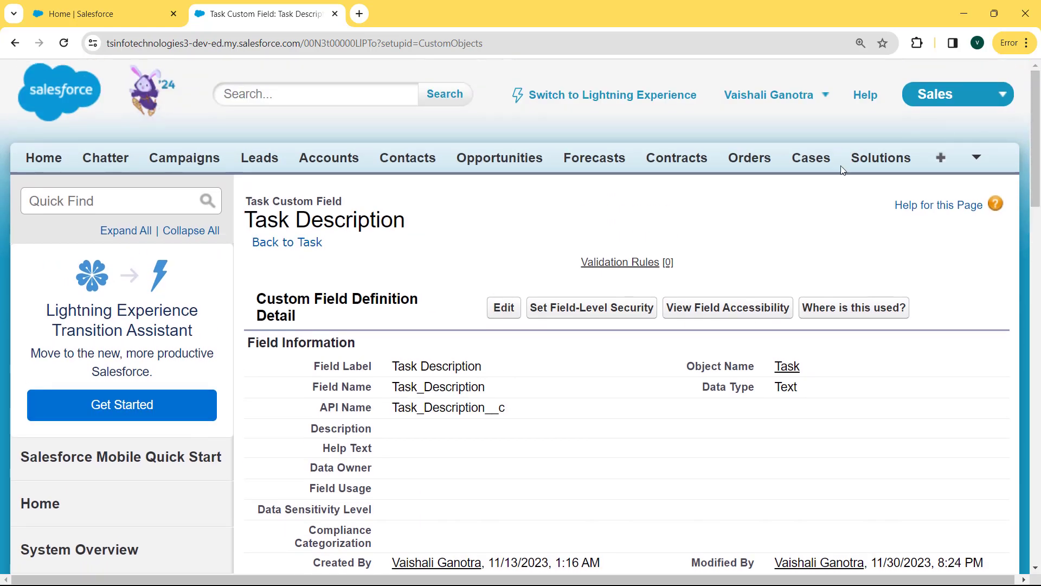
Step: Go to the Tasks home page and start a new task record
left_click(977, 157)
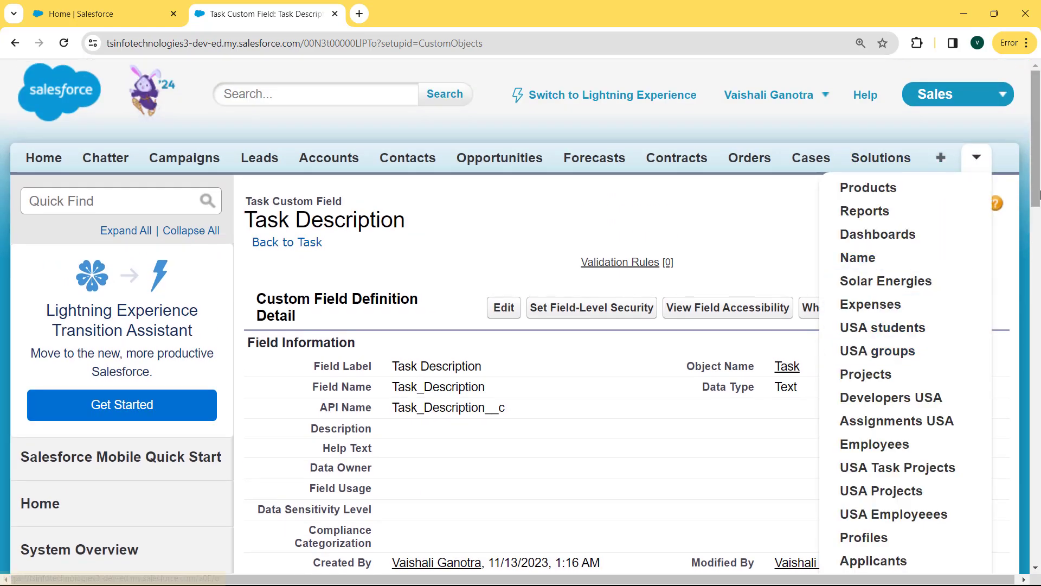
left_click_drag(1038, 157, 1038, 234)
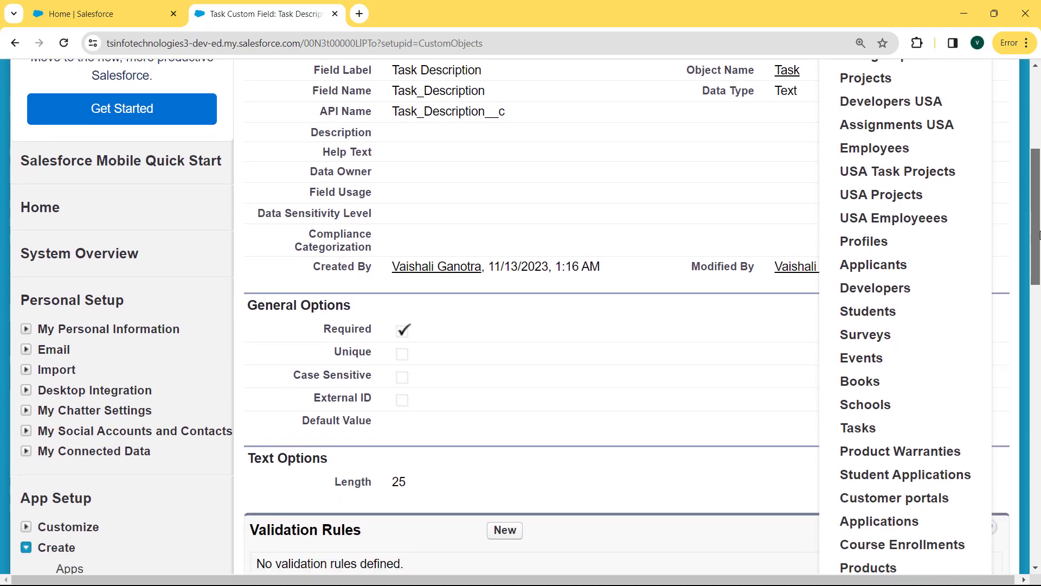
left_click(878, 432)
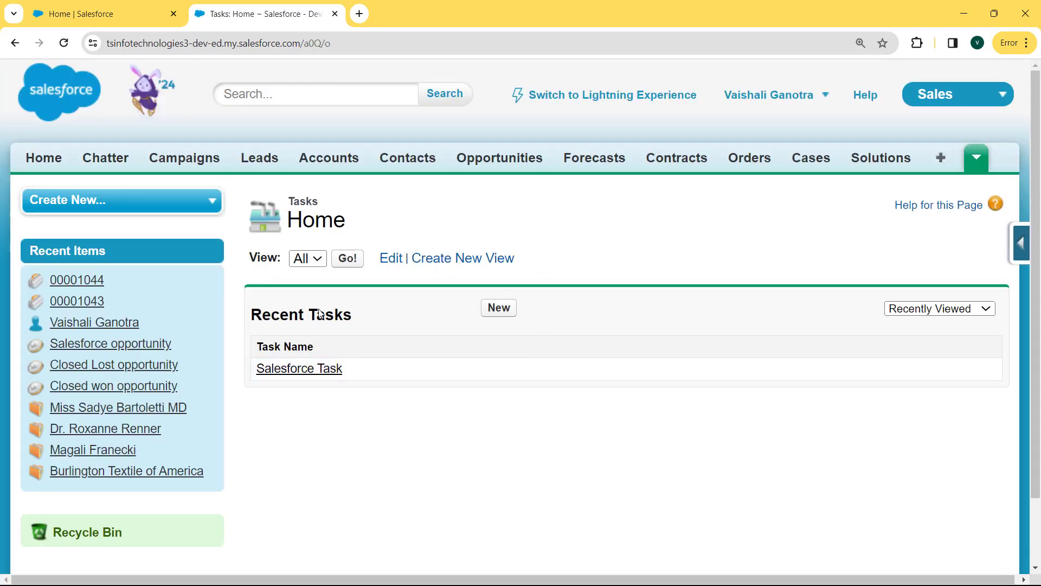
left_click(507, 306)
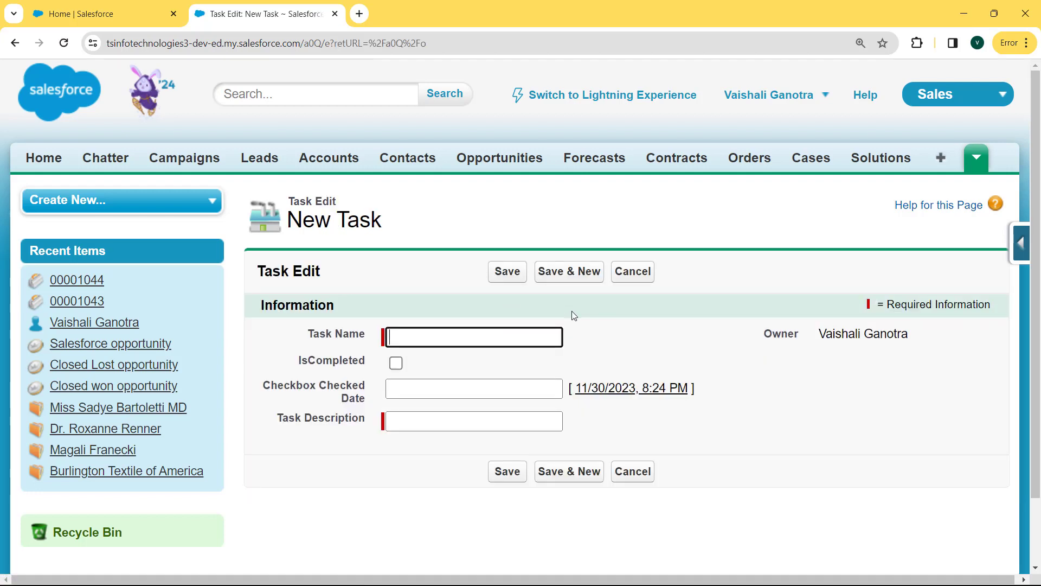
Step: Try to save the new task with Task Description left empty to check its required-value validation
left_click(434, 423)
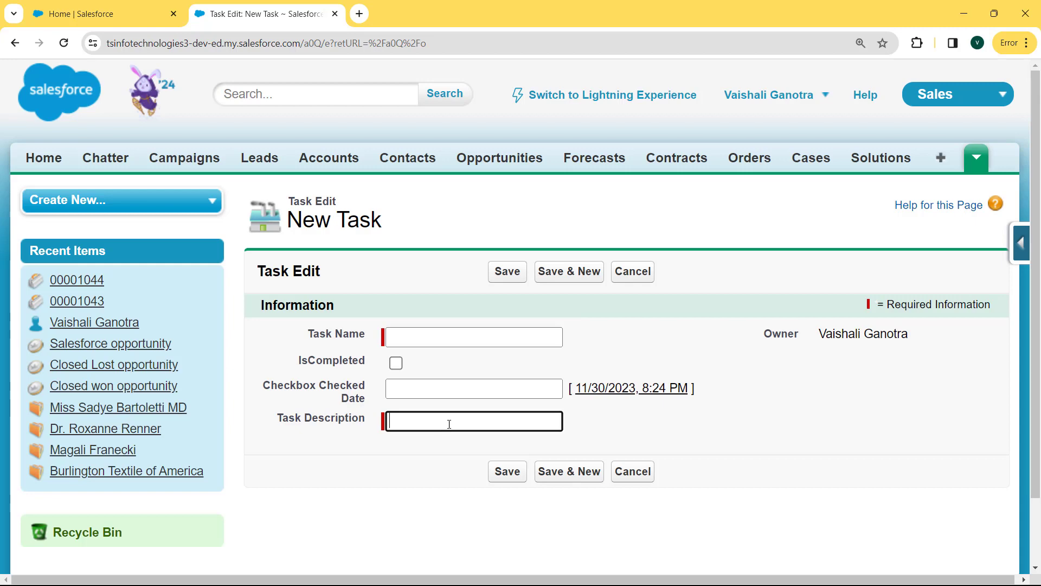
left_click(504, 273)
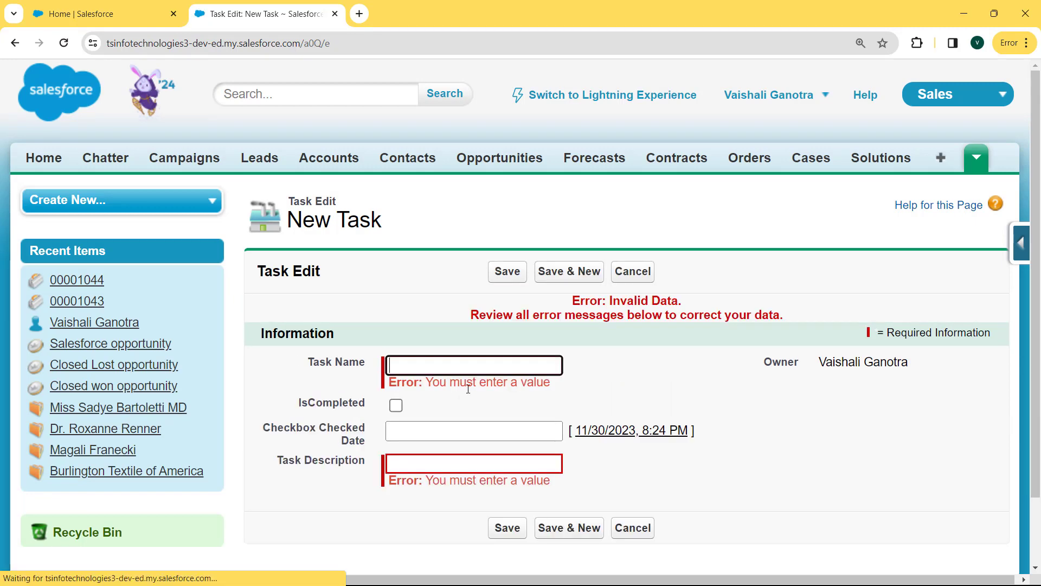
left_click_drag(566, 487, 383, 493)
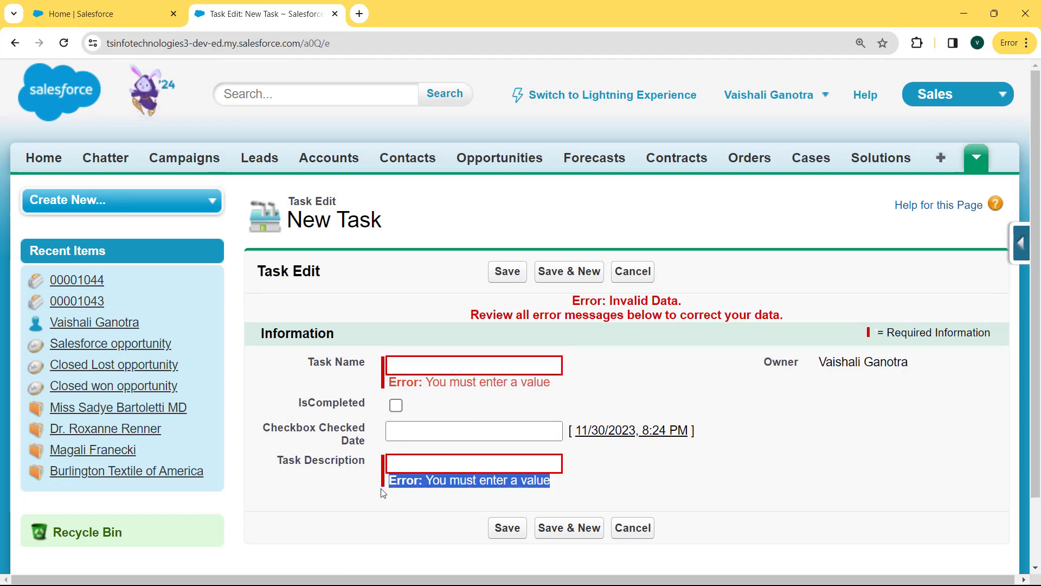